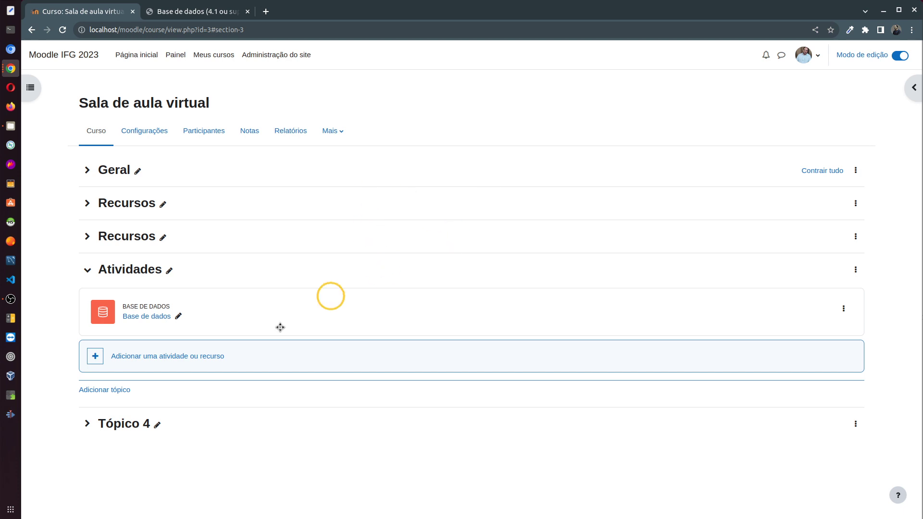
- Add a new Base de dados activity to the Atividades section of the course
left_click(174, 359)
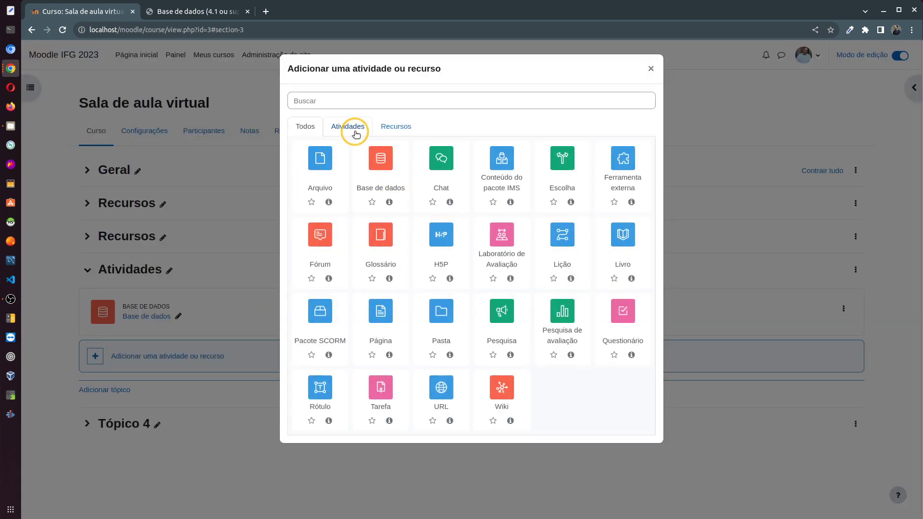
left_click(355, 132)
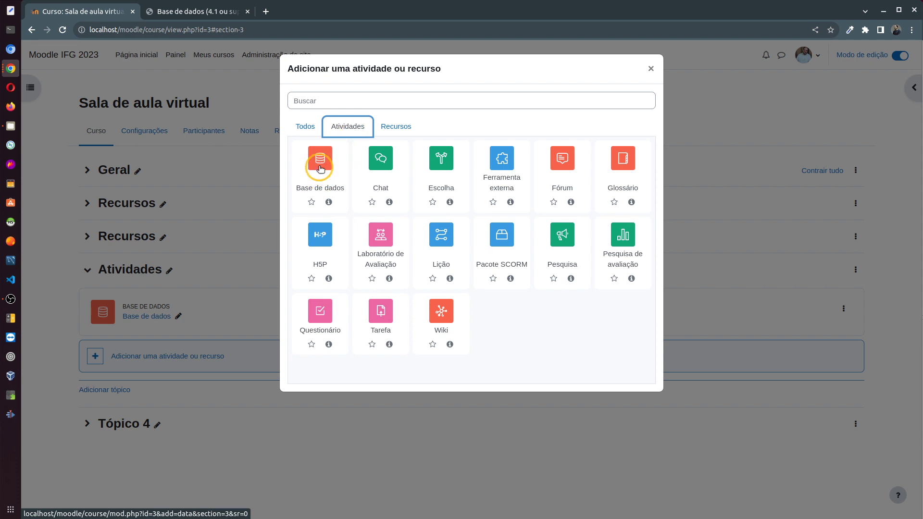
left_click(338, 192)
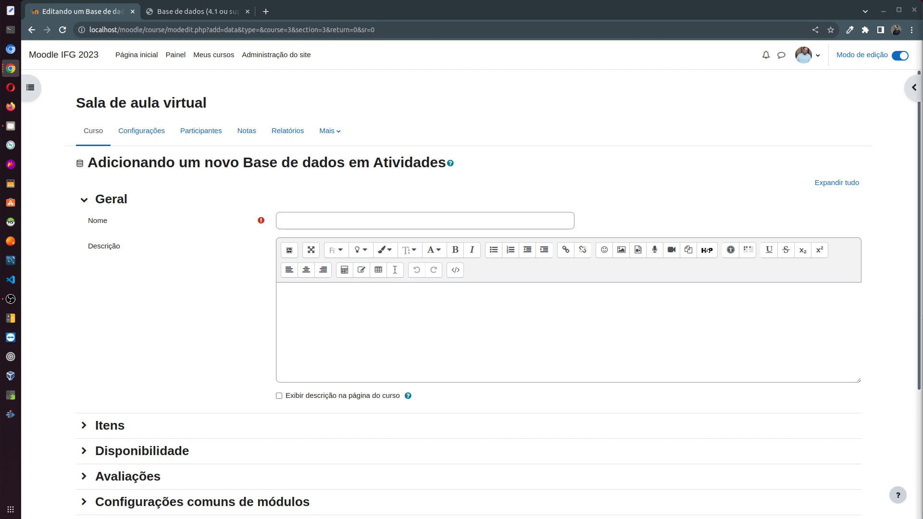
- Copy the activity title from the Roteiros document and enter "Ferramentas e dicas sobre a internet" as the database name
left_click_drag(922, 40, 558, 53)
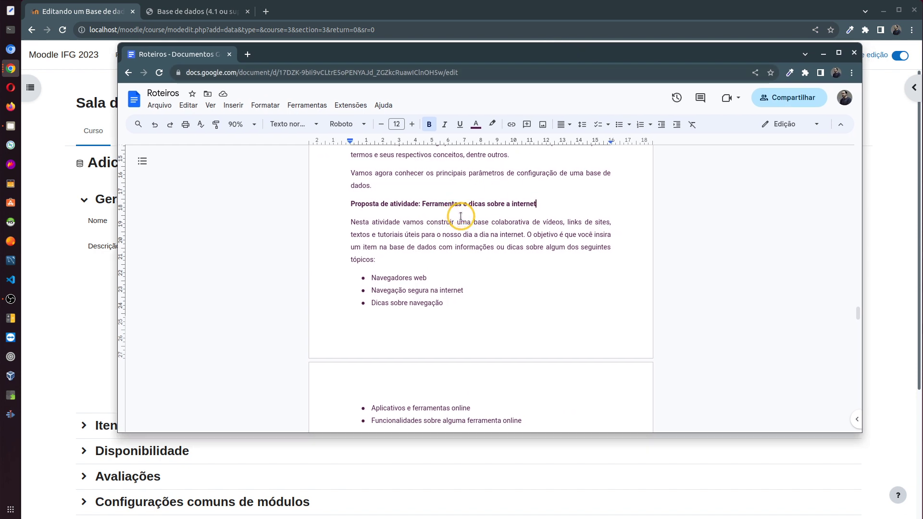
left_click_drag(859, 311, 859, 315)
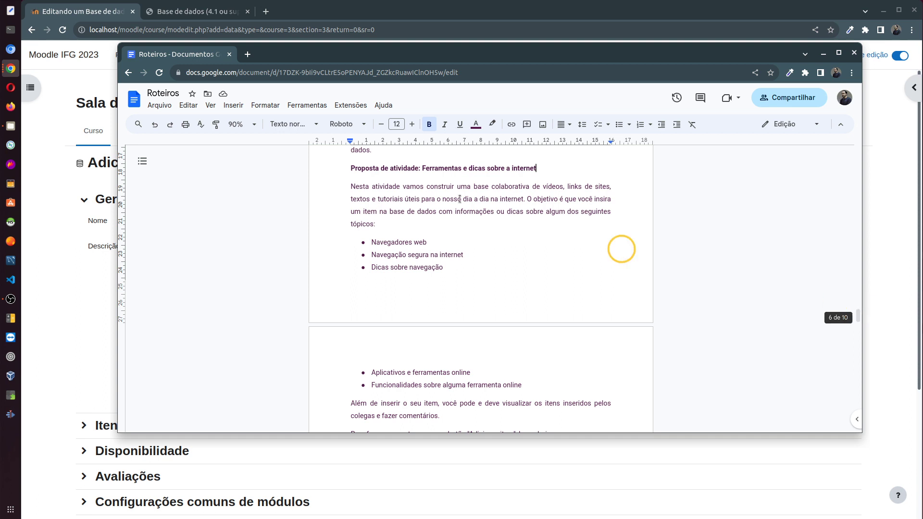
left_click_drag(549, 172, 425, 166)
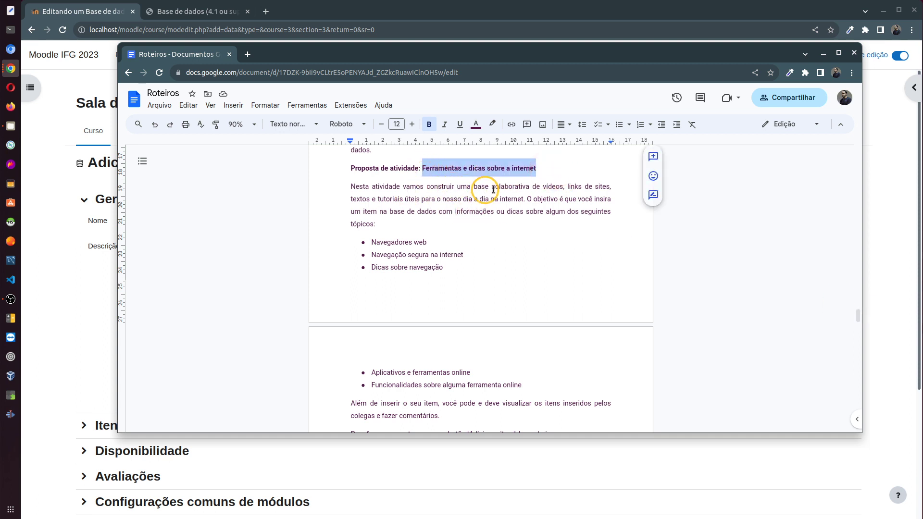
left_click(89, 287)
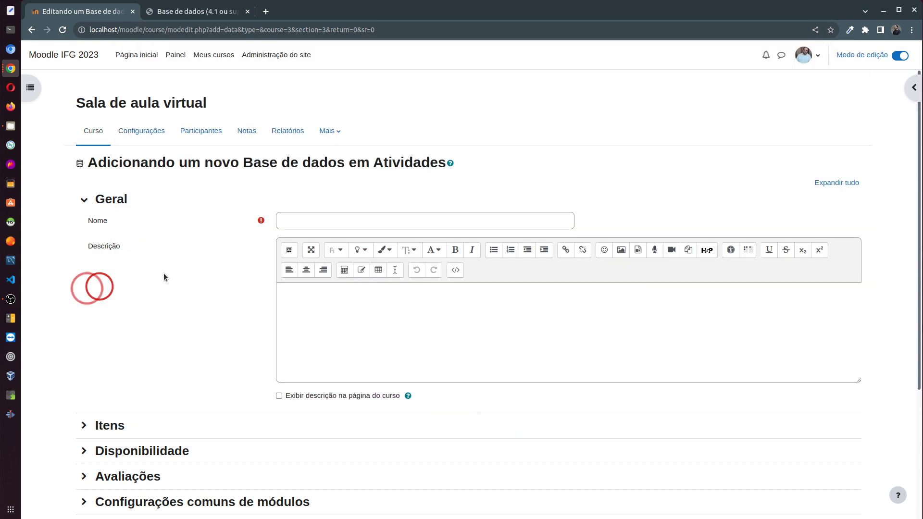
left_click(303, 228)
type("Ferramentas e dicas sobre a internet")
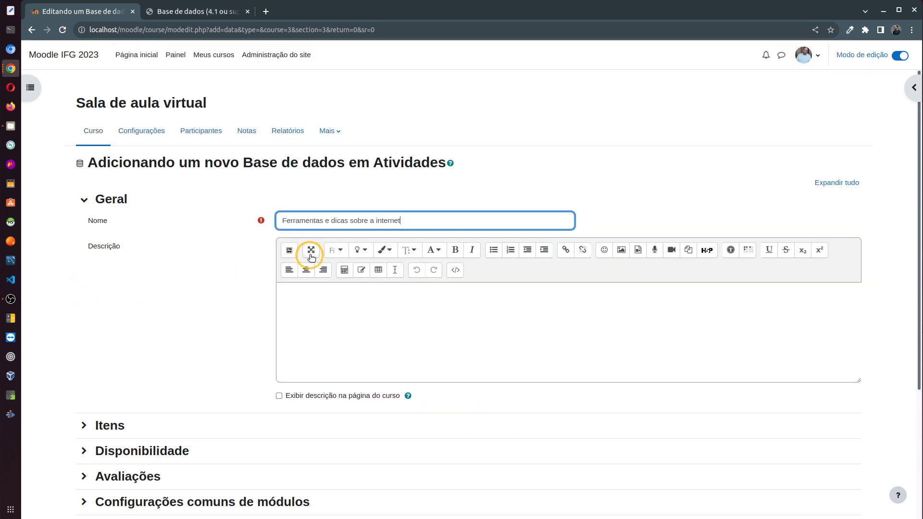
- Copy the activity description from the Roteiros document, from "Nesta atividade vamos construir" through "Vamos lá? Participe!"
key("alt+Tab")
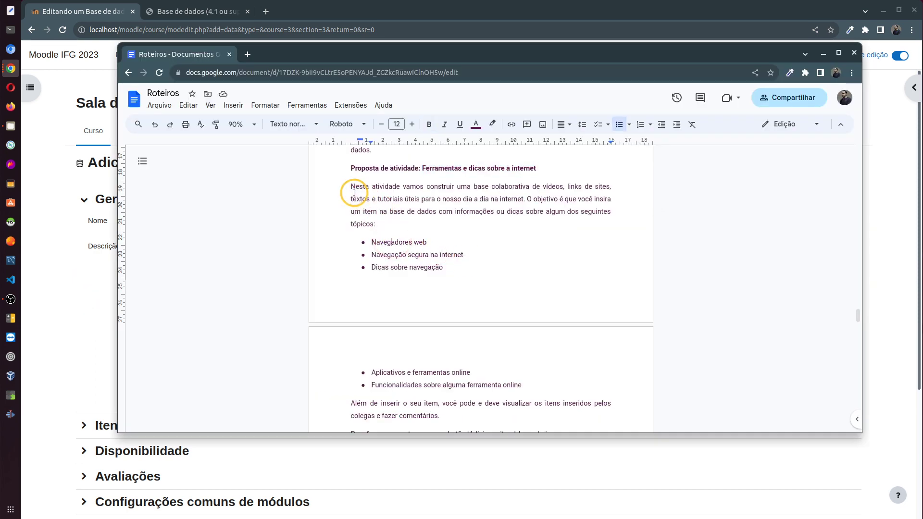
left_click_drag(351, 186, 439, 268)
key("ctrl+c")
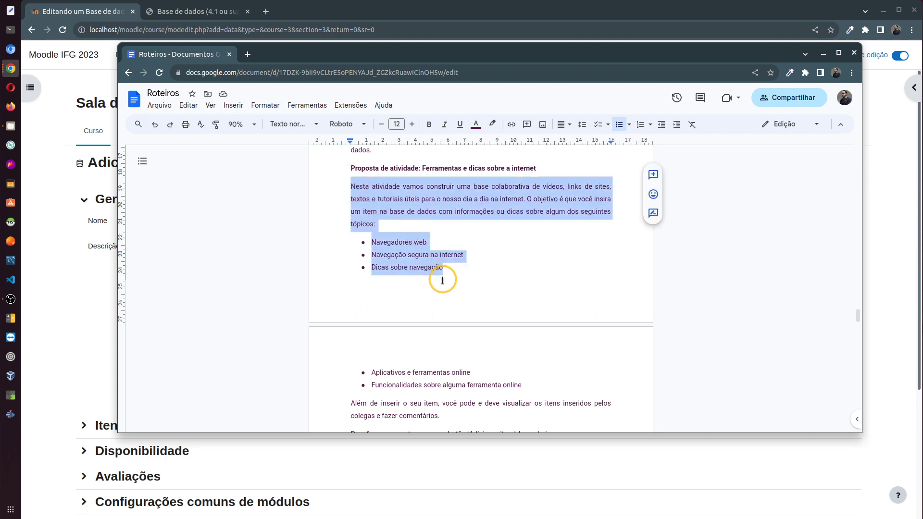
scroll(448, 299, "down", 1)
left_click_drag(448, 299, 421, 390)
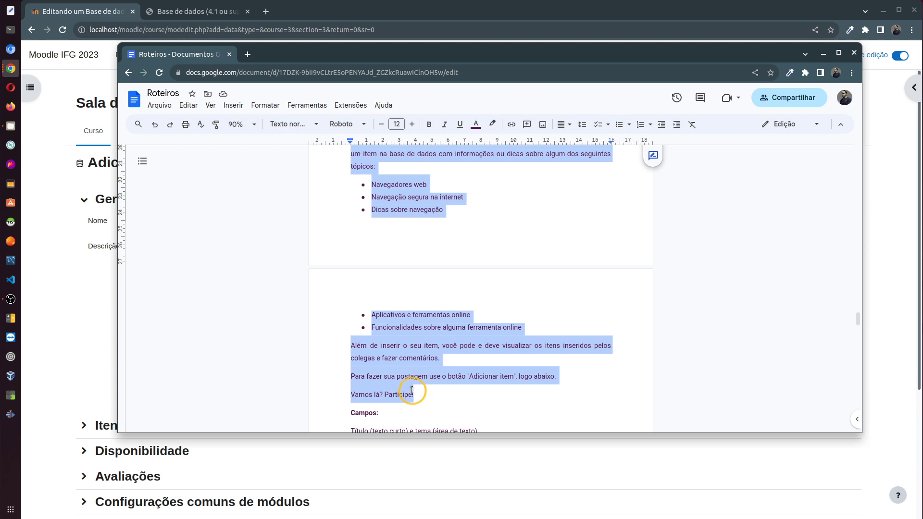
left_click(100, 299)
- Paste the copied text into the description without its source formatting, remove the trailing empty line and enlarge the editor
left_click(318, 310)
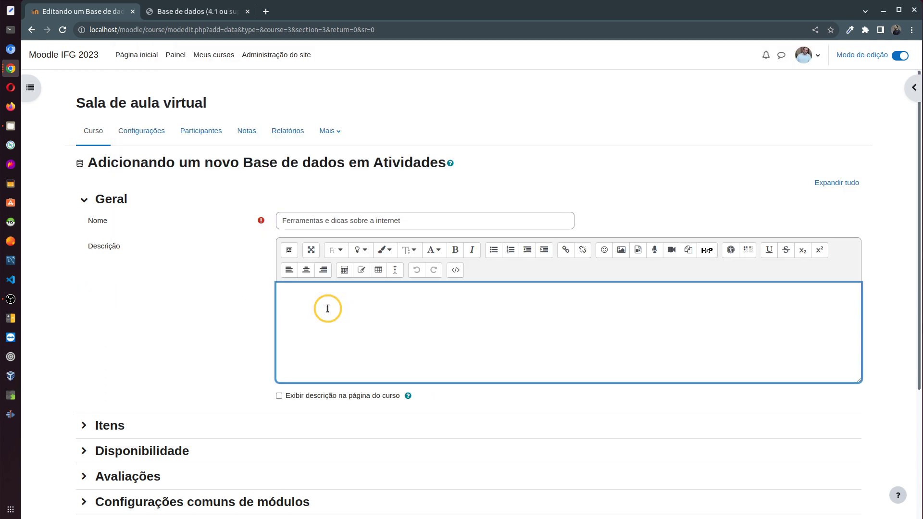
key("ctrl+v")
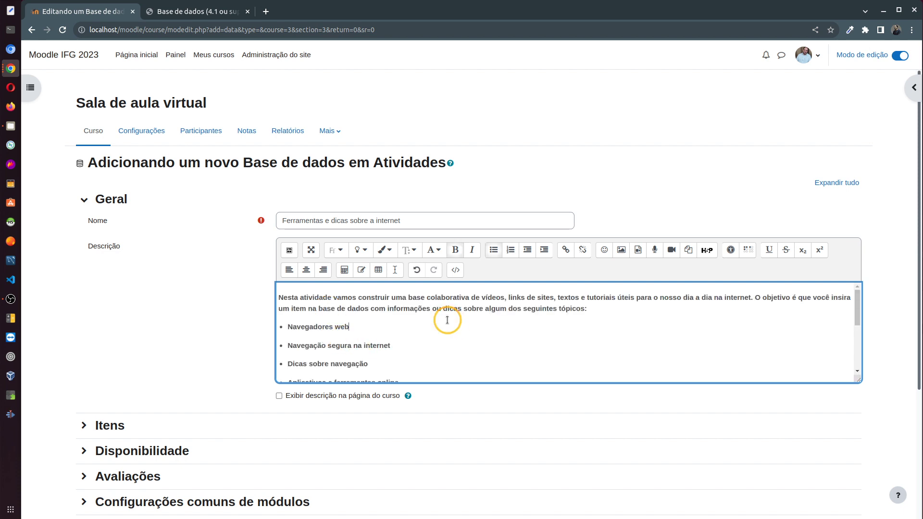
key("ctrl+z")
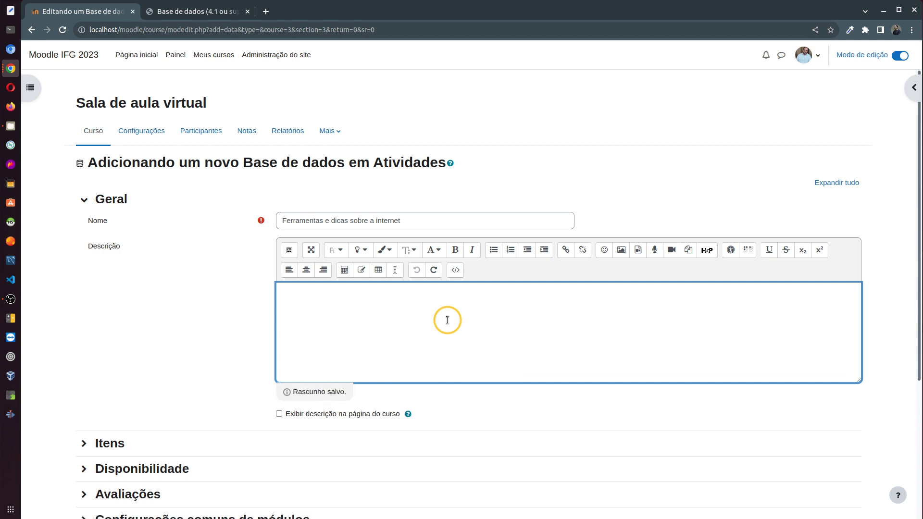
key("ctrl+v")
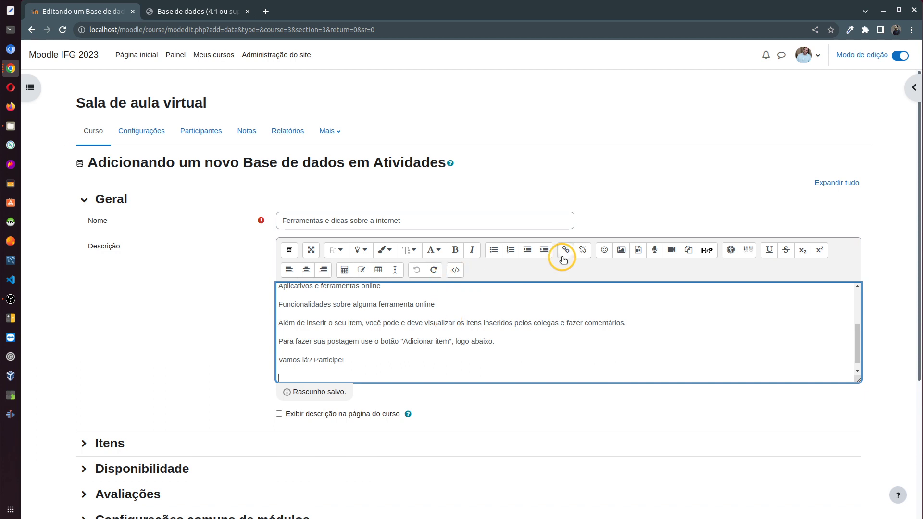
key("BackSpace")
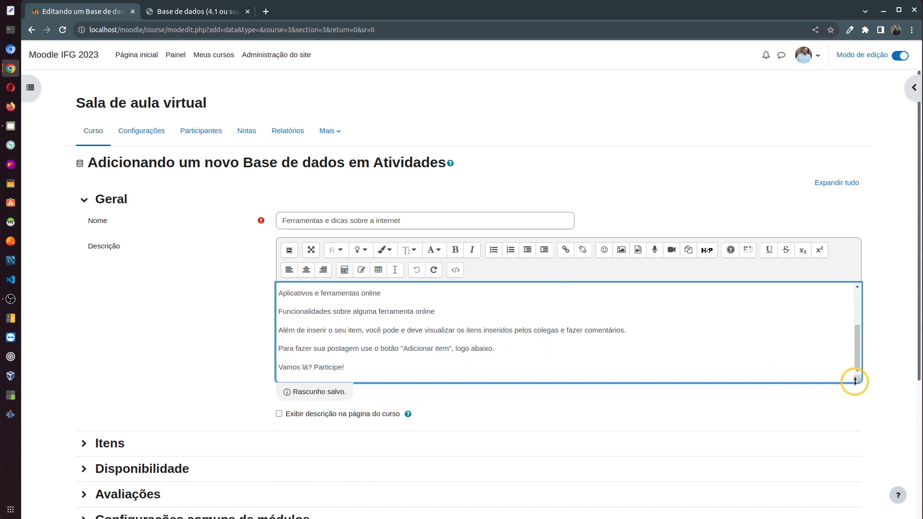
left_click_drag(856, 381, 825, 491)
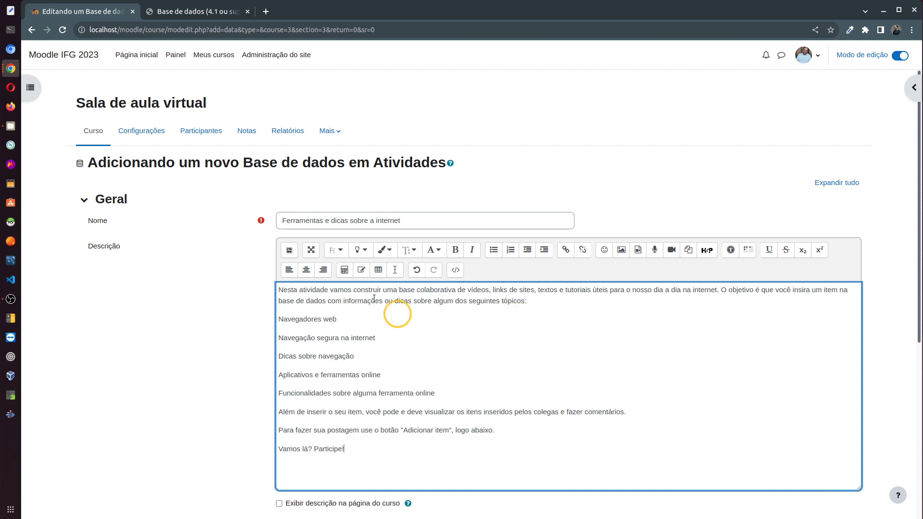
- Expand the description editor to full screen and set the whole text to medium size
left_click(311, 251)
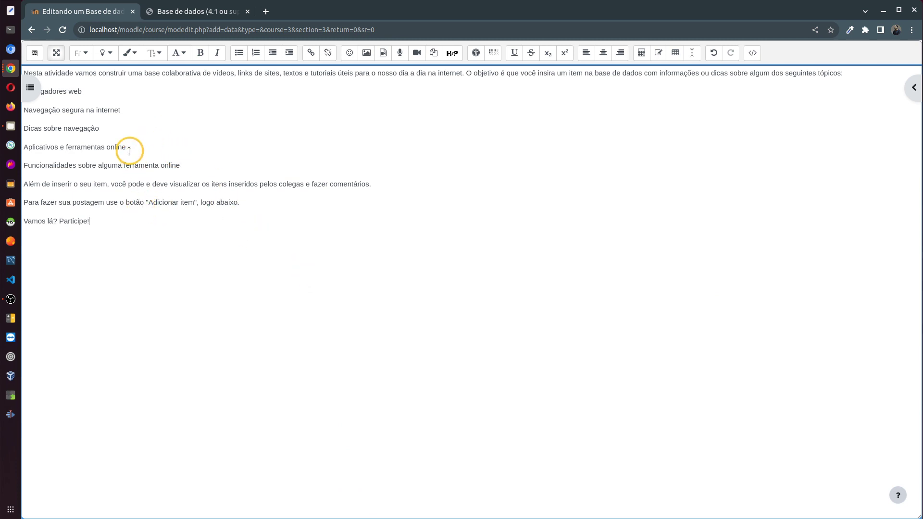
left_click_drag(107, 221, 29, 80)
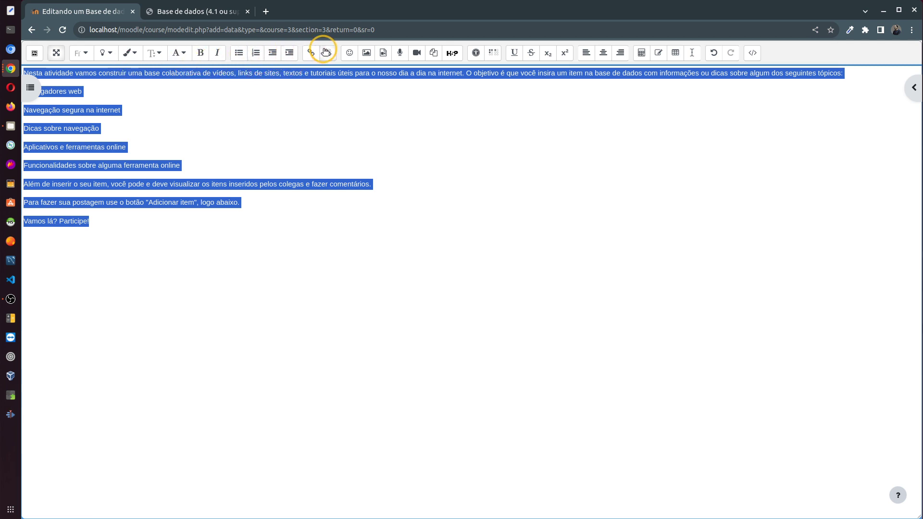
left_click(178, 54)
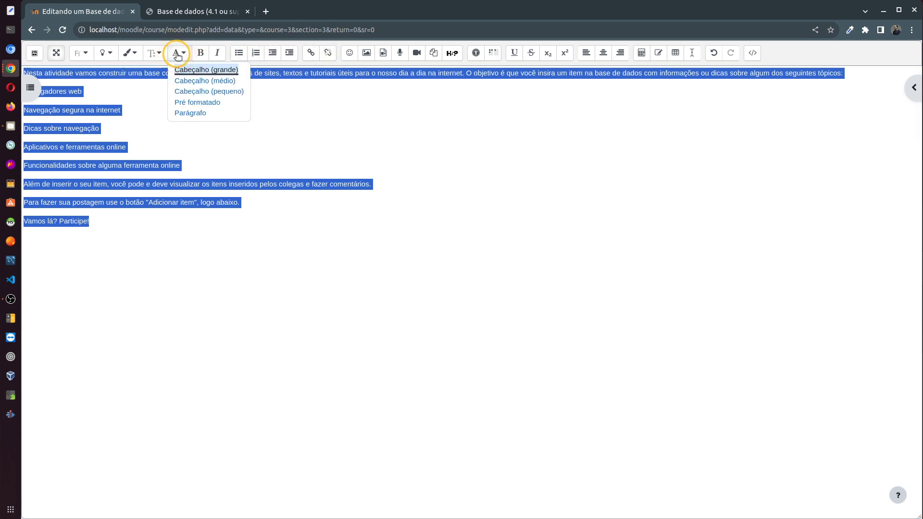
left_click(158, 54)
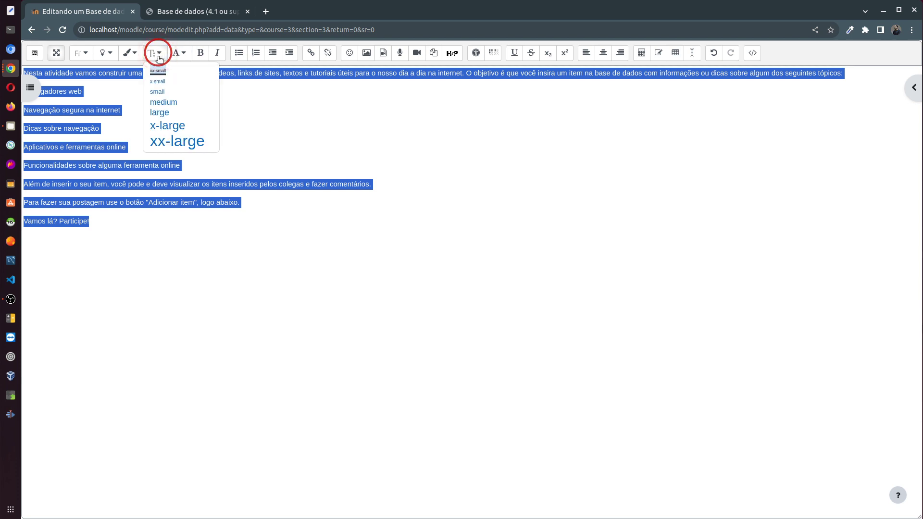
left_click(163, 102)
left_click(212, 157)
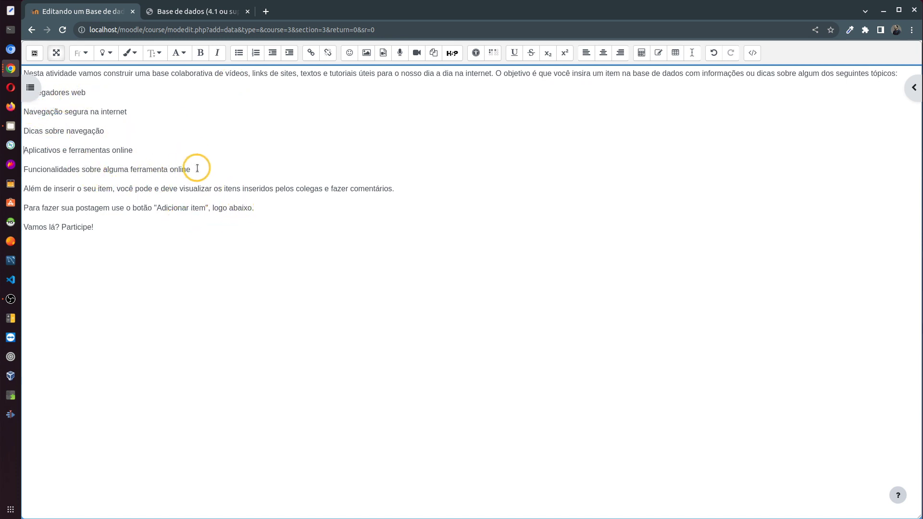
- Format the five topics from "Navegadores web" to "Funcionalidades sobre alguma ferramenta online" as a bulleted list and exit the full-screen editor
left_click_drag(198, 168, 23, 91)
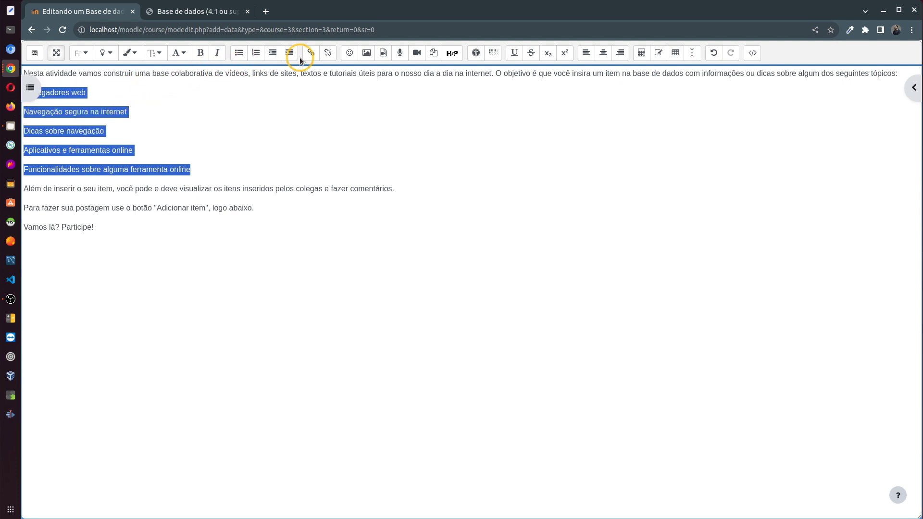
left_click(239, 53)
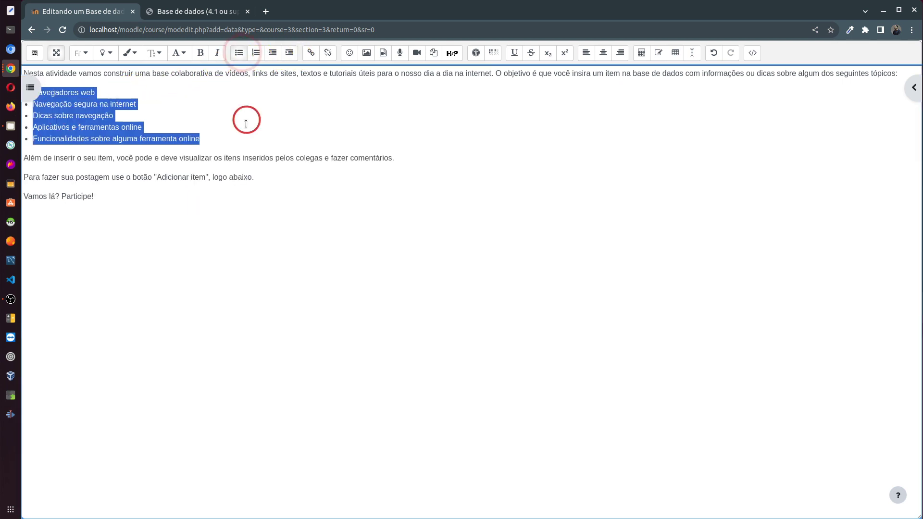
left_click(298, 123)
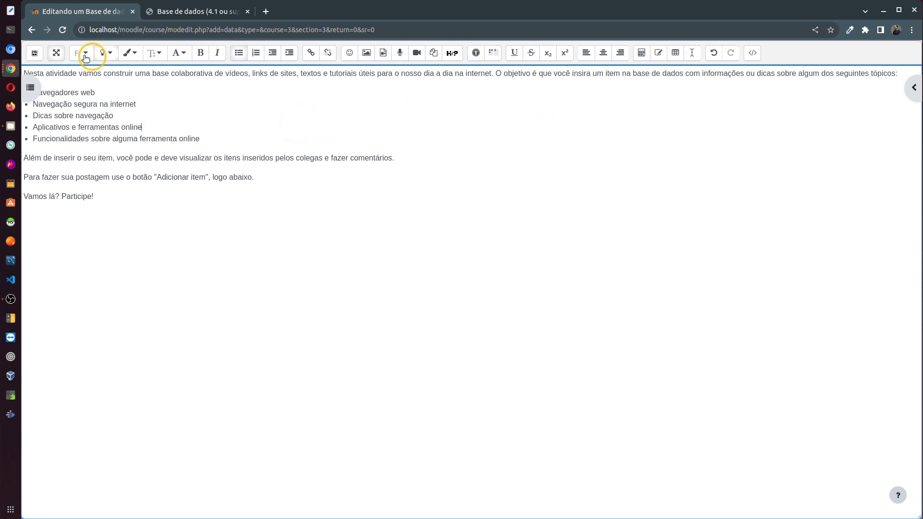
left_click(56, 53)
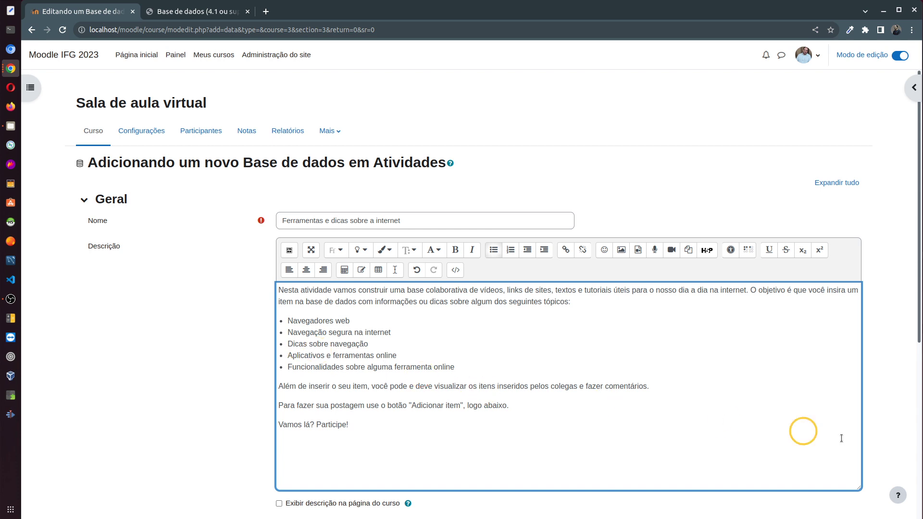
- In the Itens settings, set Permitir comentários to Sim and Itens obrigatórios antes da visualização to 1
left_click(584, 306)
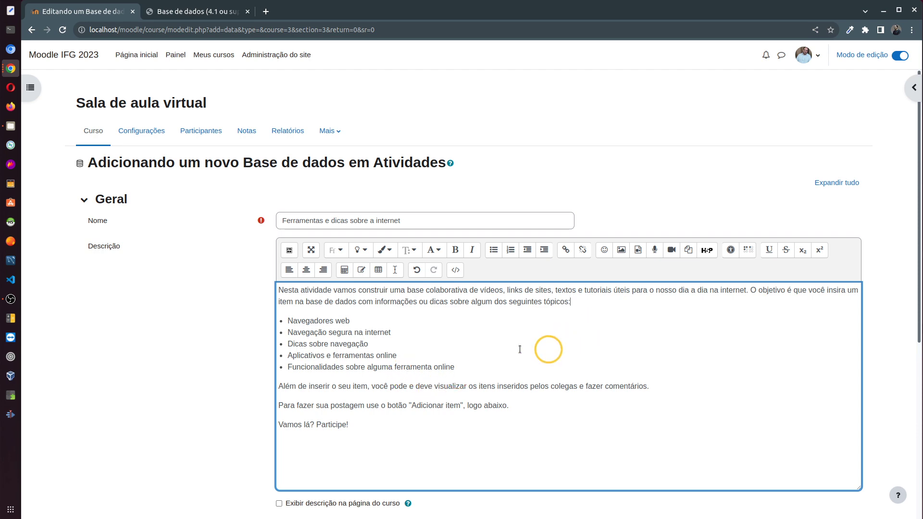
scroll(179, 396, "down", 3)
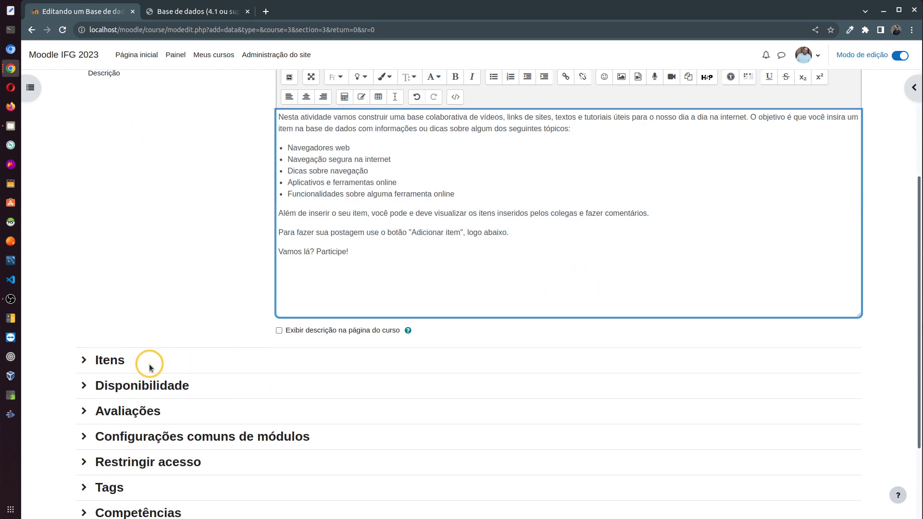
scroll(145, 378, "down", 2)
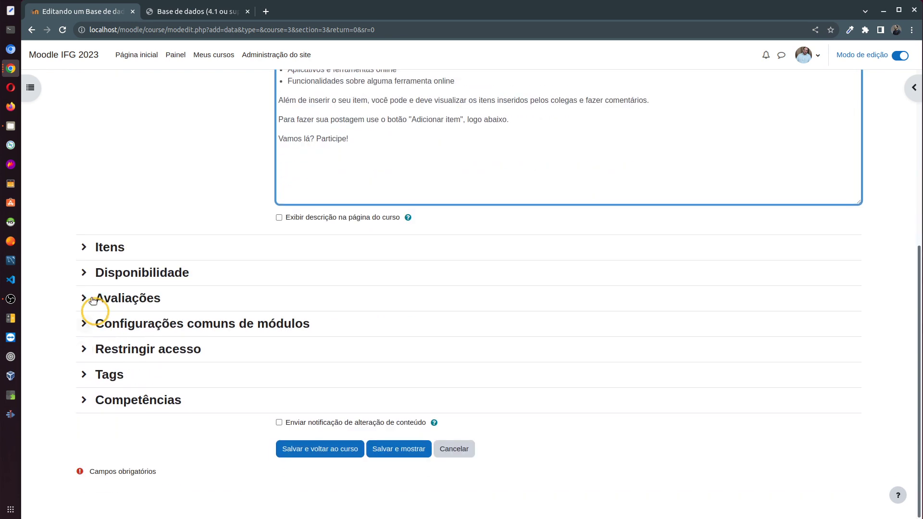
left_click(83, 246)
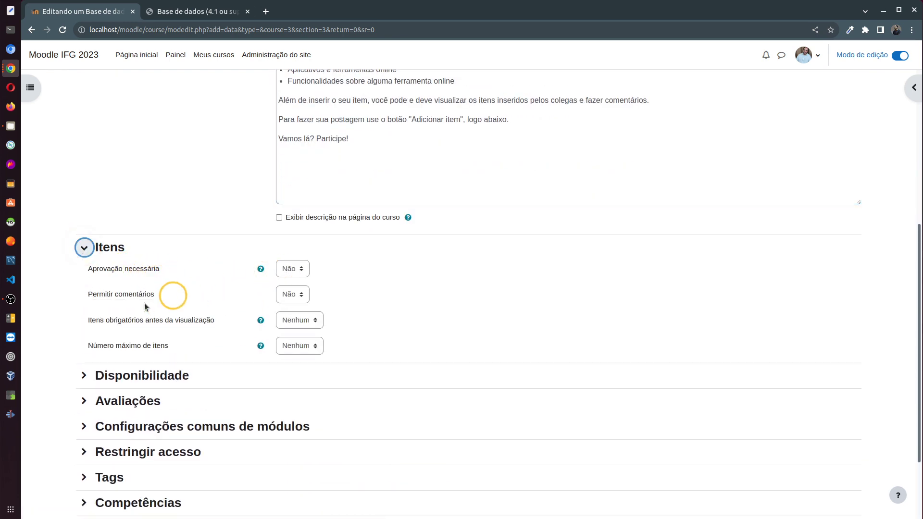
left_click(302, 294)
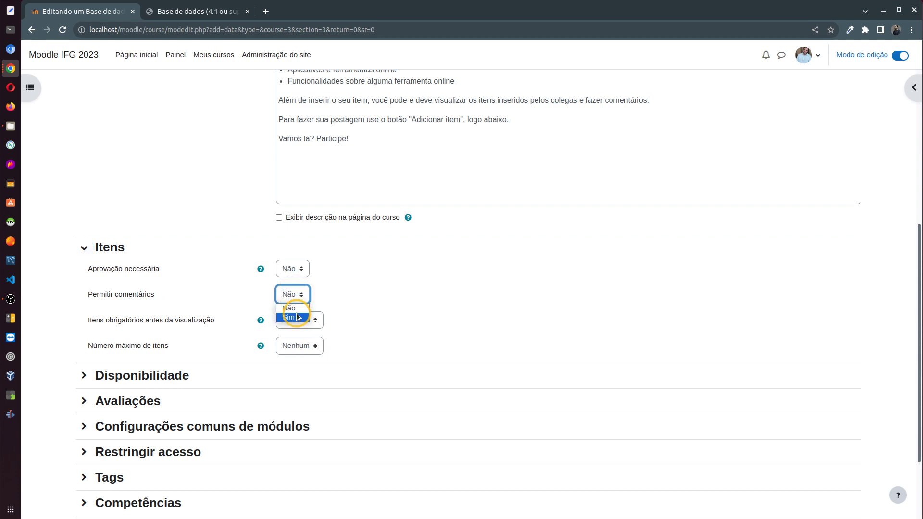
left_click(295, 317)
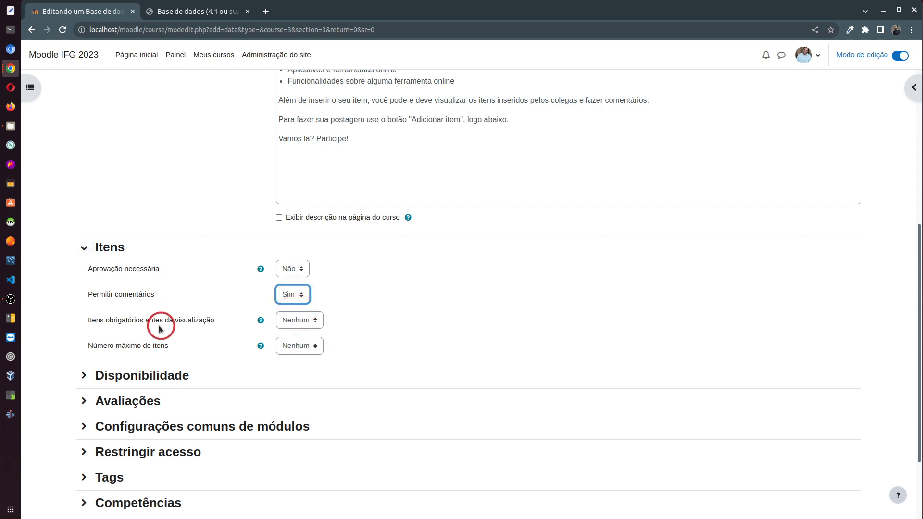
left_click(294, 320)
left_click(294, 343)
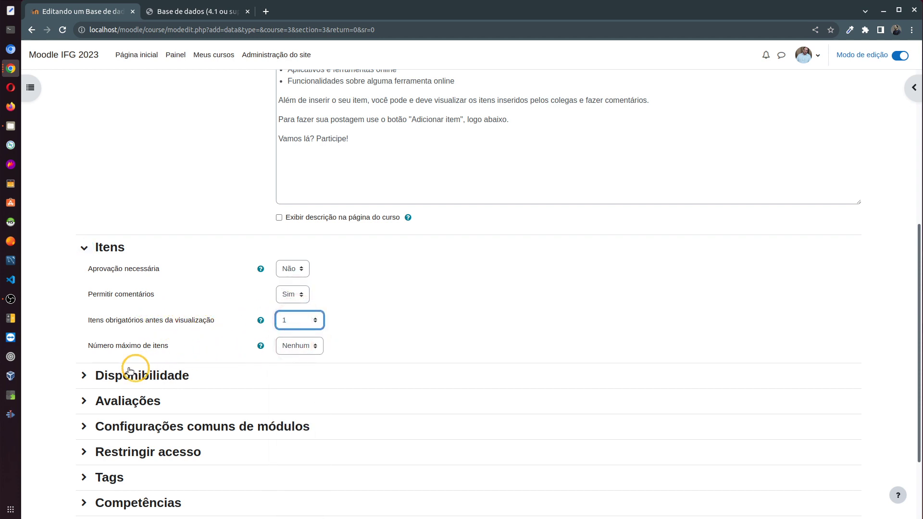
- Examine the Disponibilidade settings, collapse them and expand the Avaliações settings
left_click(91, 377)
left_click(89, 375)
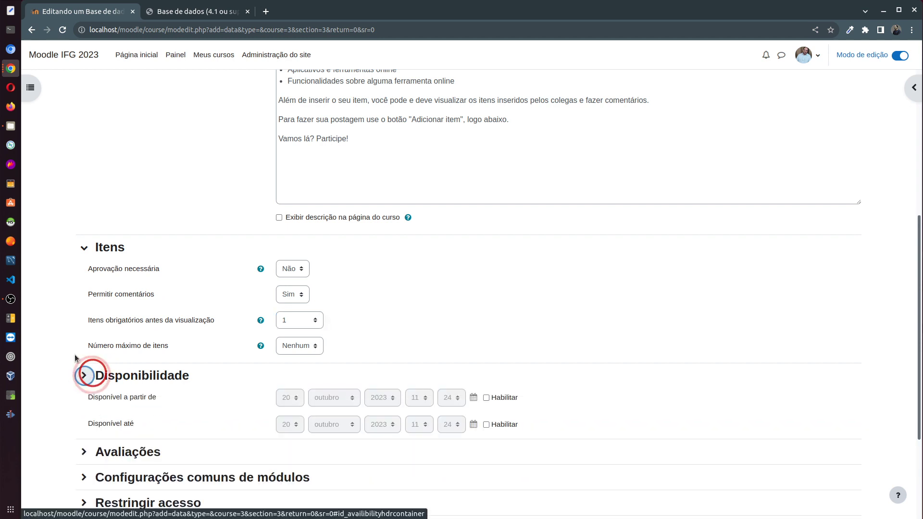
scroll(82, 346, "down", 2)
left_click(84, 343)
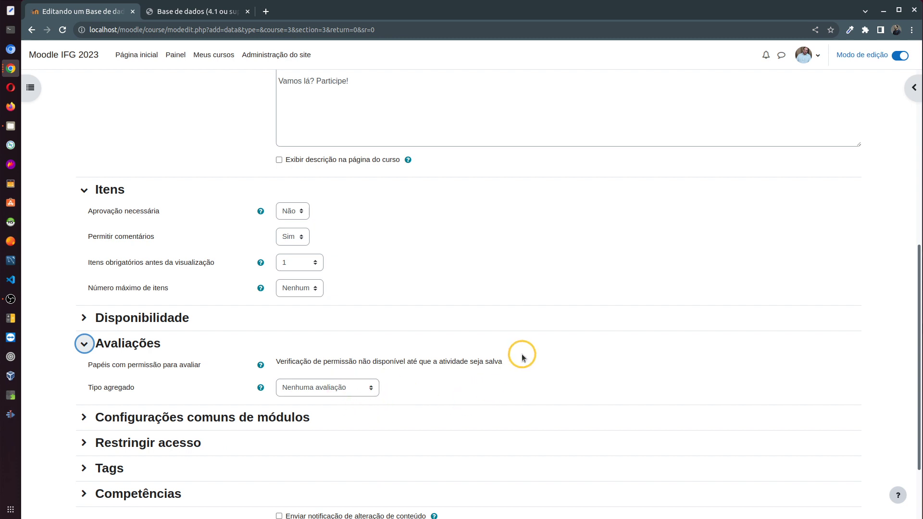
- Save the database activity, display it and open its field management page
scroll(413, 365, "down", 3)
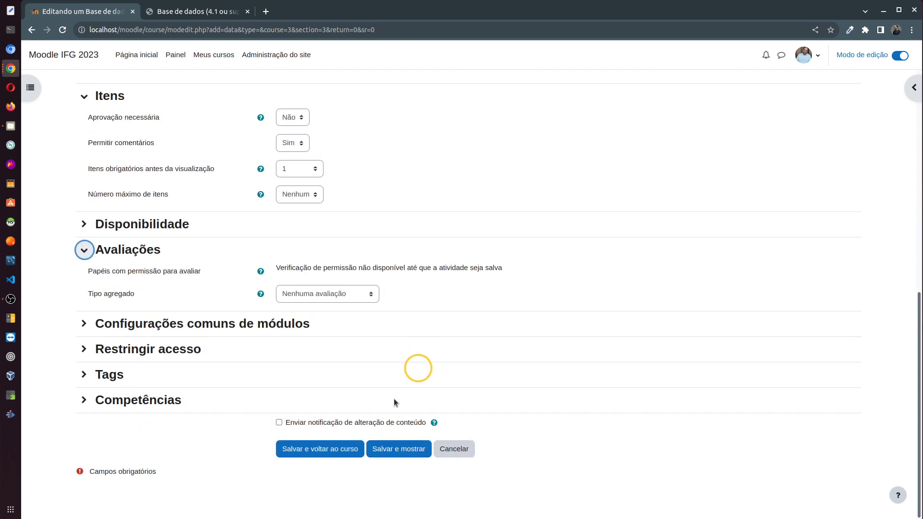
left_click(393, 455)
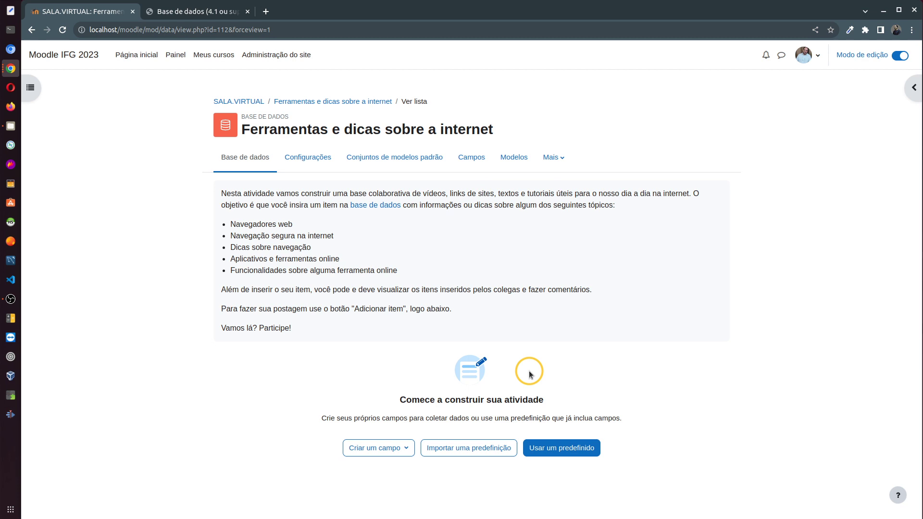
left_click(470, 158)
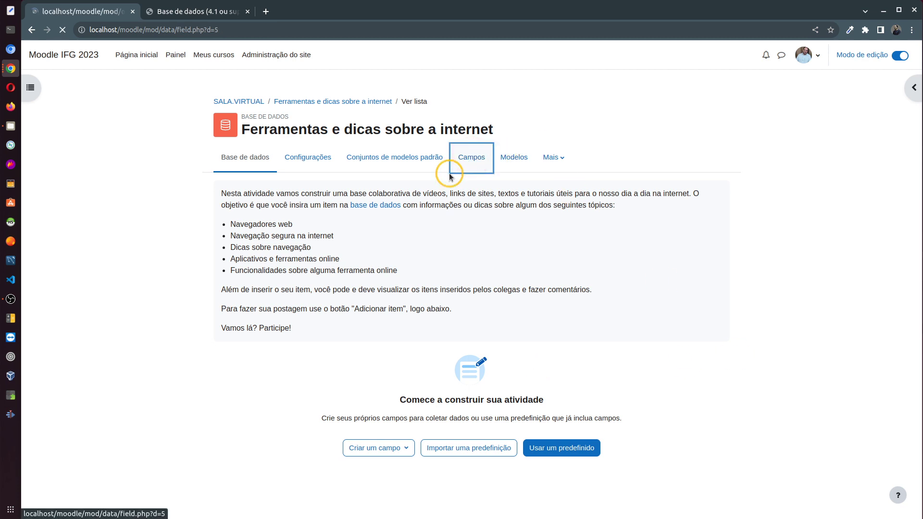
- Switch to the Roteiros document in Google Docs, read the Campos section and return to Moodle
left_click(11, 69)
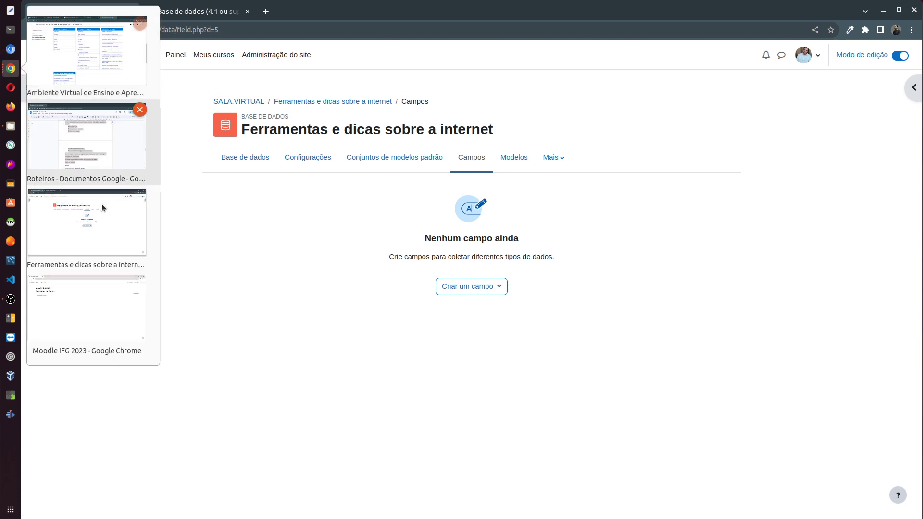
left_click(86, 155)
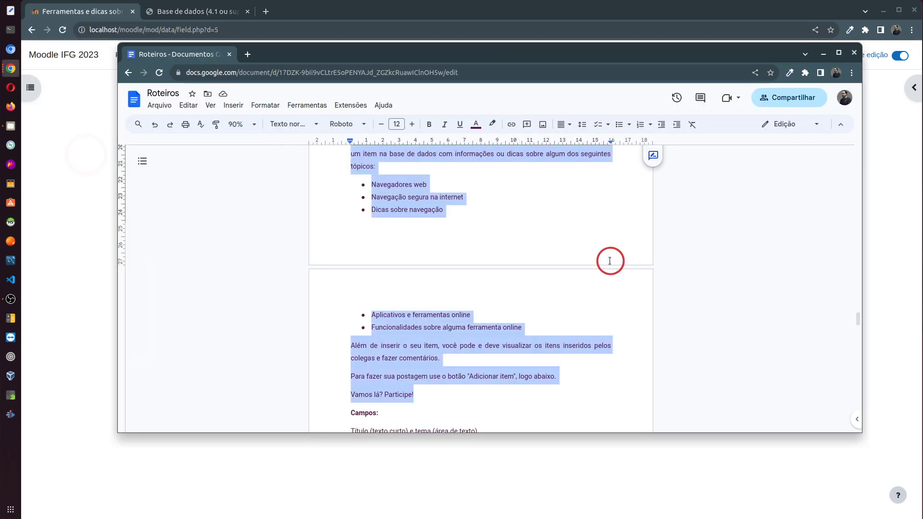
left_click(547, 301)
scroll(548, 302, "down", 3)
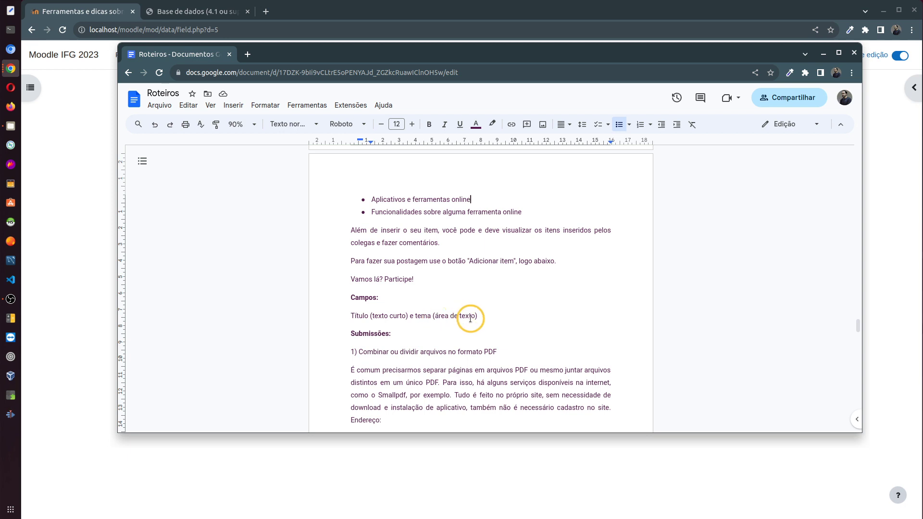
left_click(437, 465)
- Start a new field of type Texto curto and name it "Título"
left_click(489, 295)
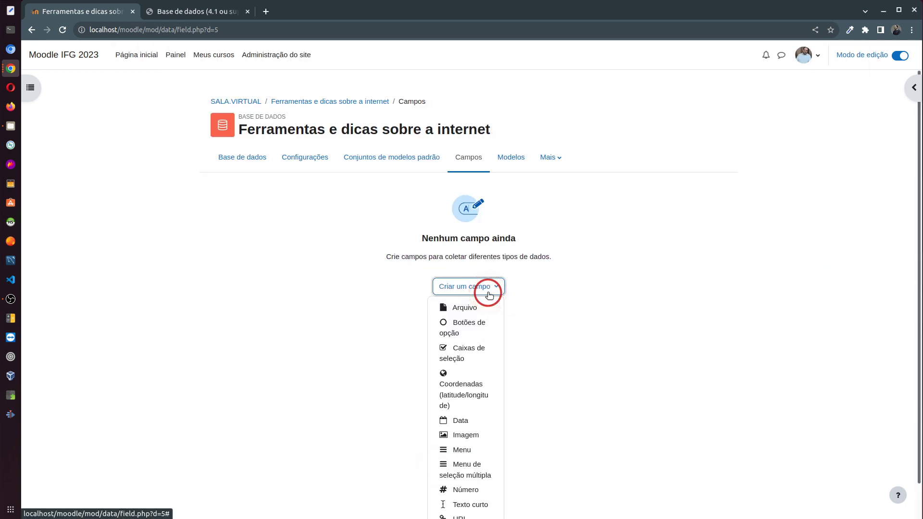
scroll(482, 336, "down", 1)
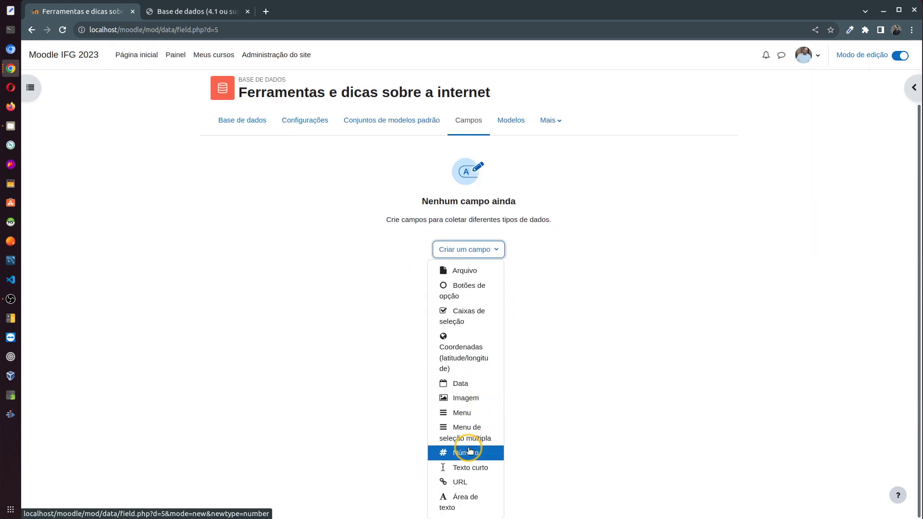
left_click(457, 463)
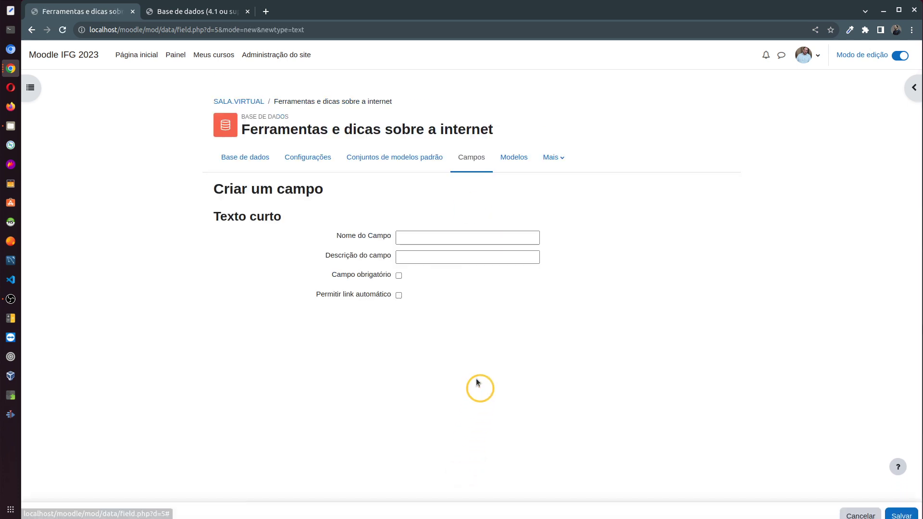
left_click(429, 239)
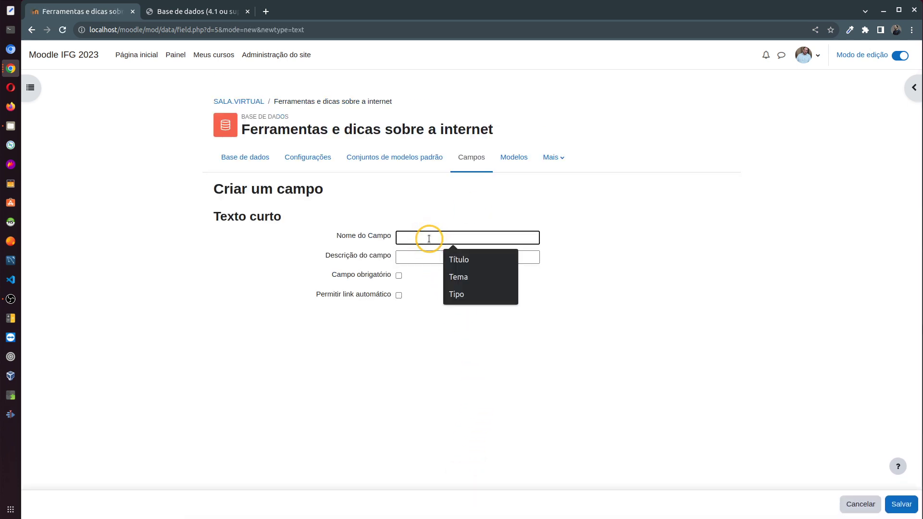
type("Titul")
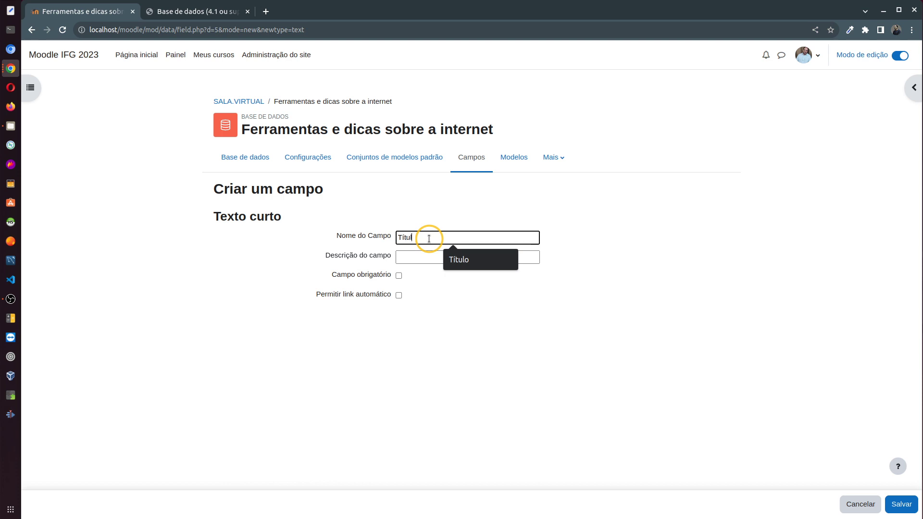
type("o")
- Copy the name "Título" into the field's description, make the field mandatory and save it
double_click(429, 239)
key("ctrl+c")
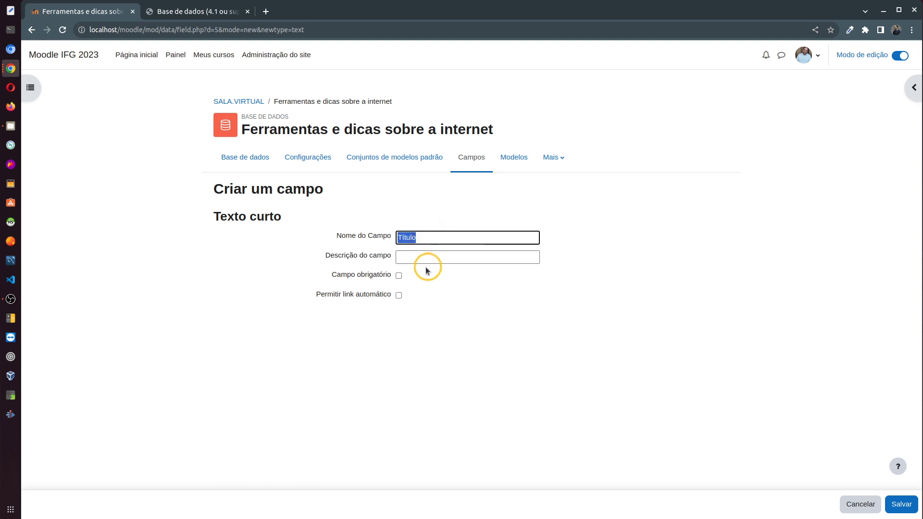
left_click(423, 257)
key("ctrl+v")
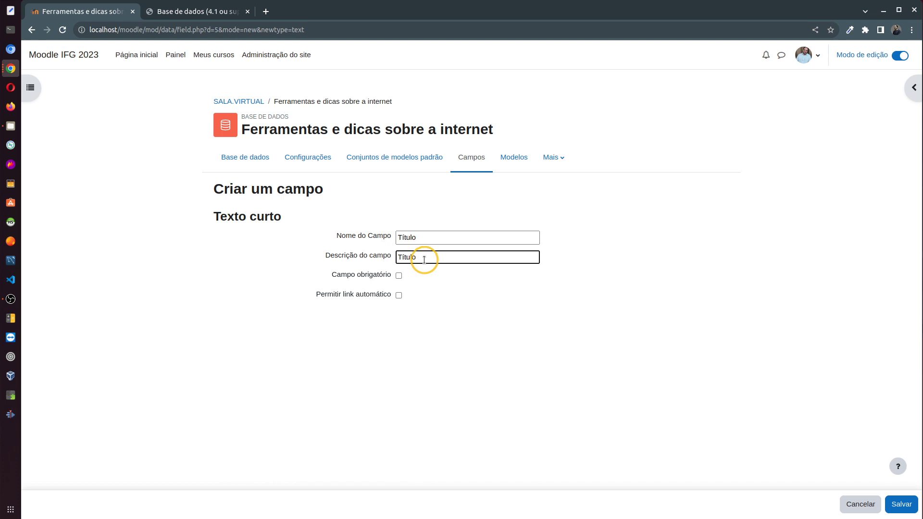
double_click(421, 235)
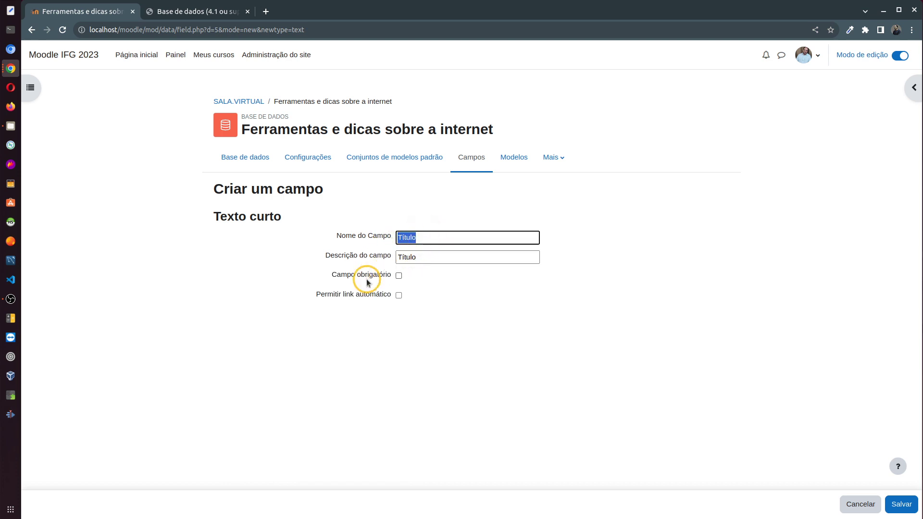
left_click(398, 277)
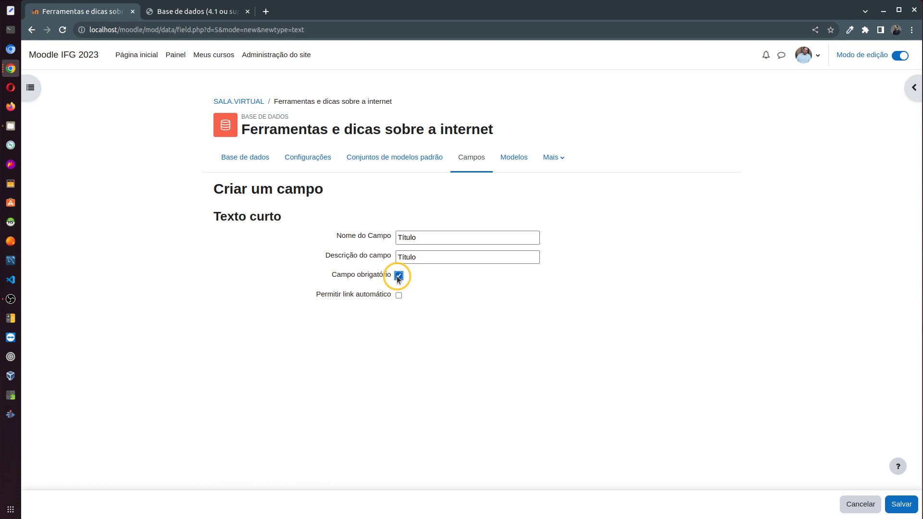
left_click(898, 505)
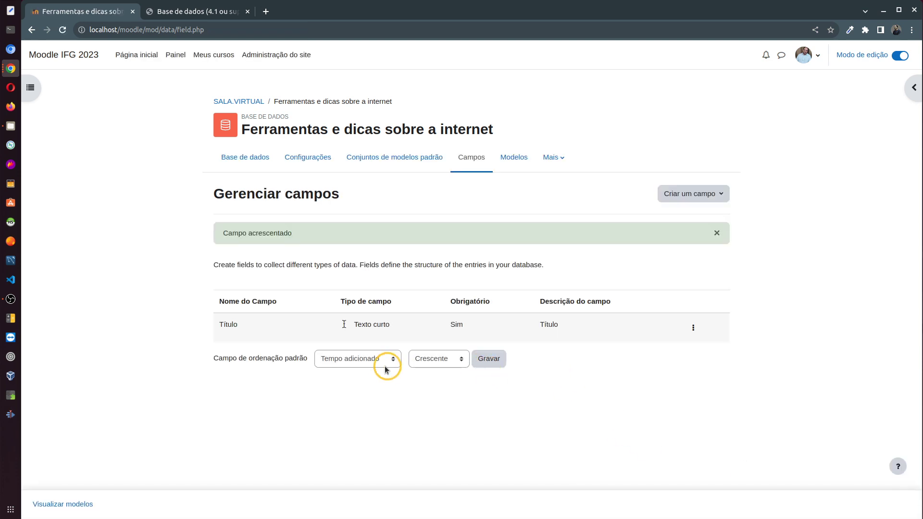
- Start a new field of type Área de texto and check its planned name in the Roteiros document
left_click(706, 199)
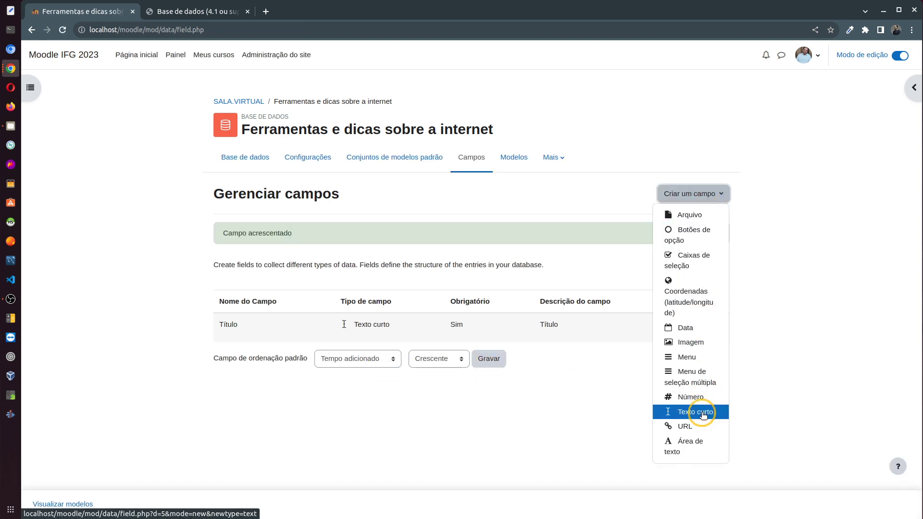
left_click(687, 447)
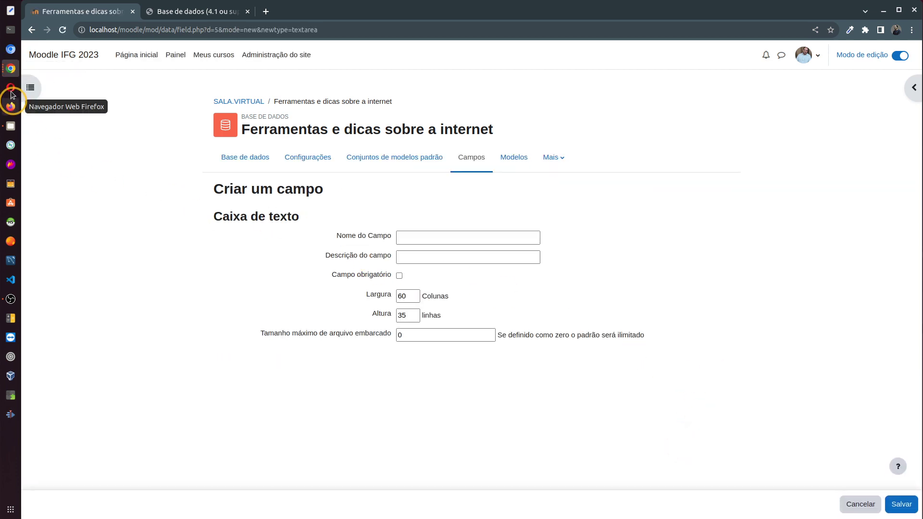
left_click(11, 68)
left_click(73, 129)
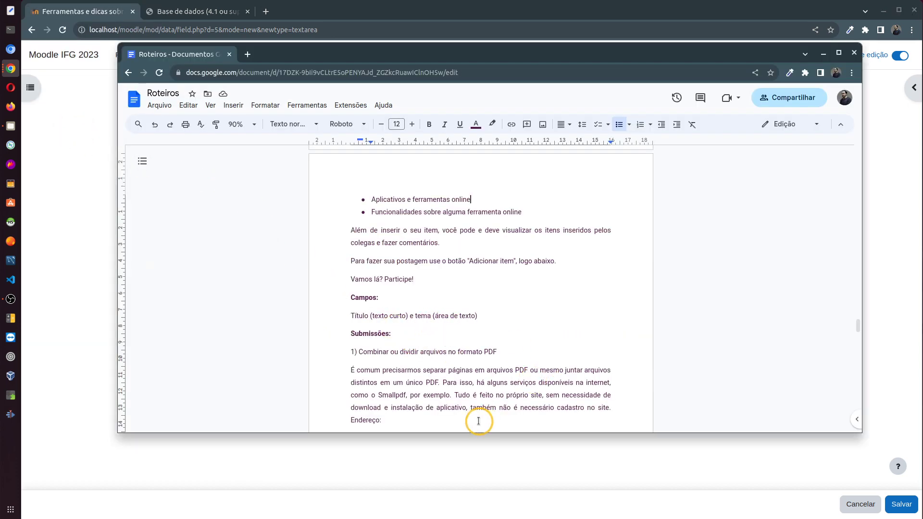
left_click(447, 452)
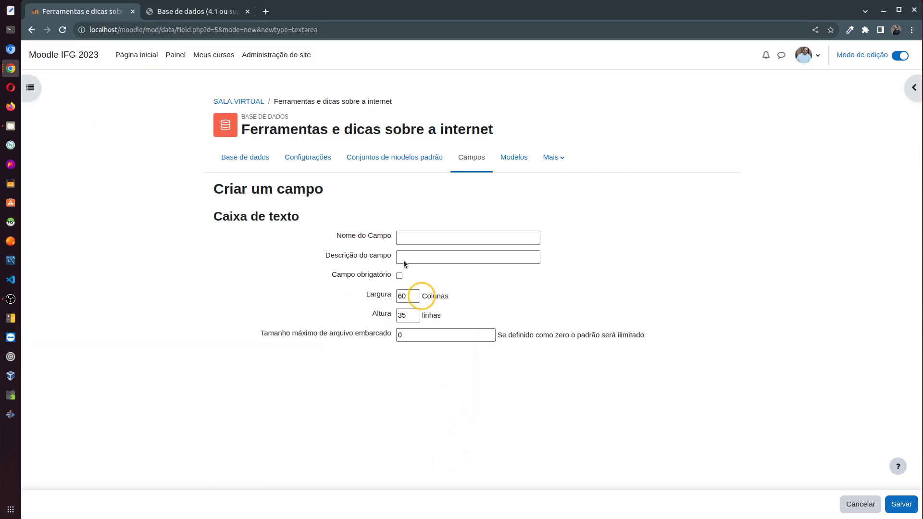
- Enter "Tema" as both the name and the description of the text area field and make it mandatory
left_click(402, 238)
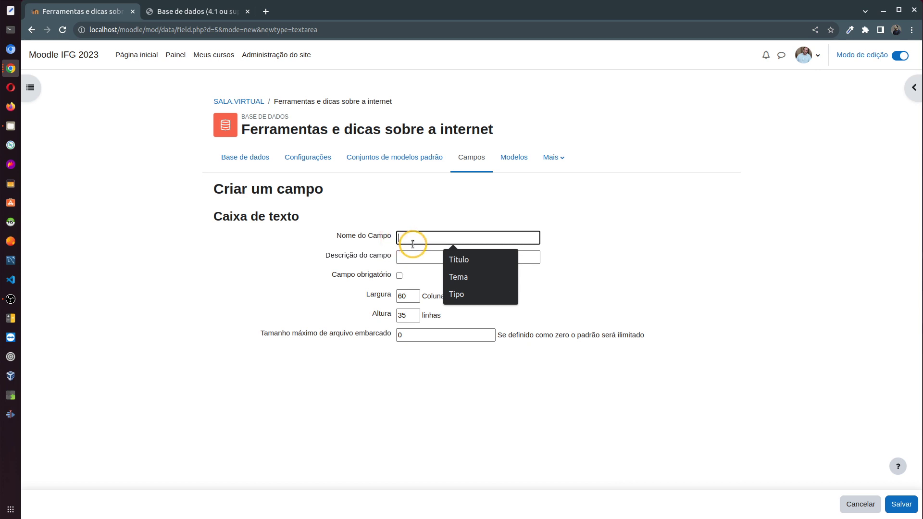
type("Tema")
key("Tab")
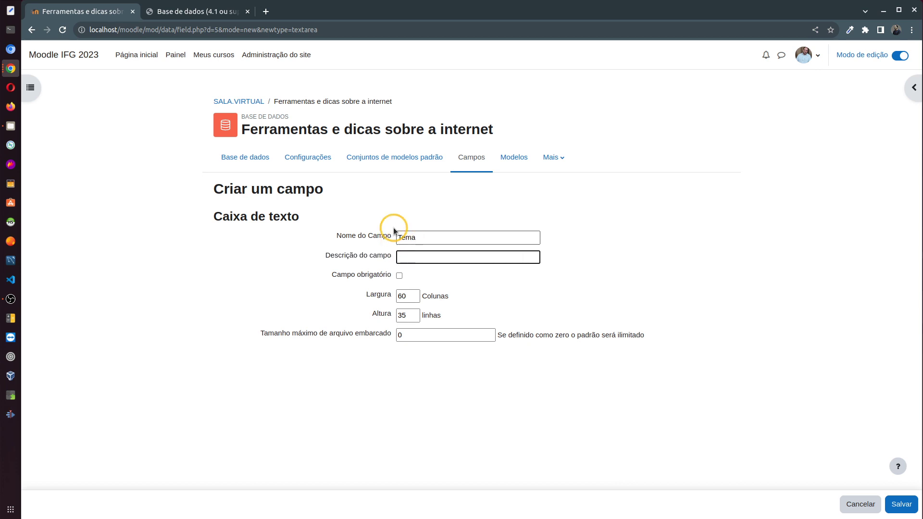
double_click(410, 237)
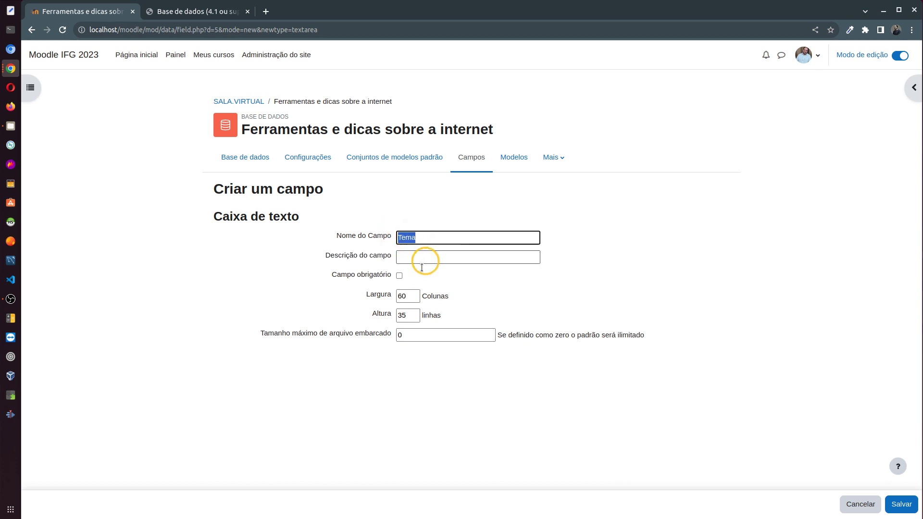
left_click(420, 257)
key("ctrl+v")
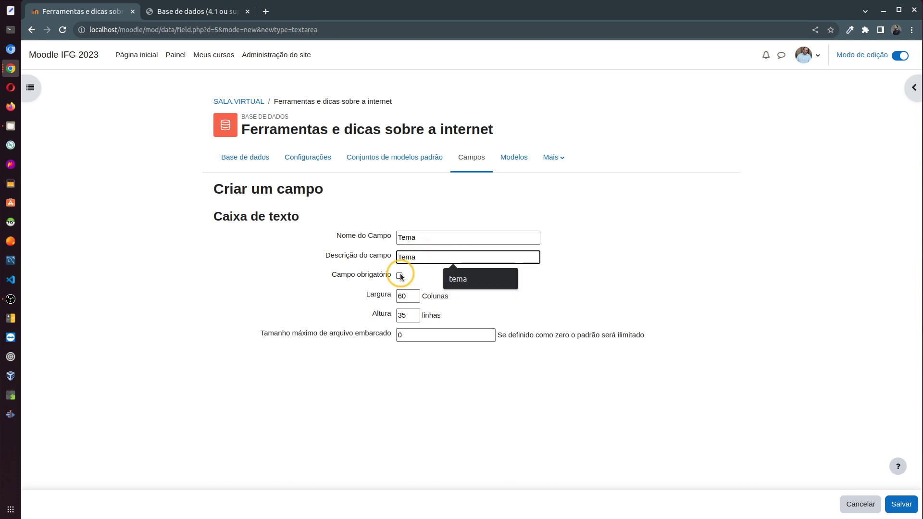
left_click(400, 276)
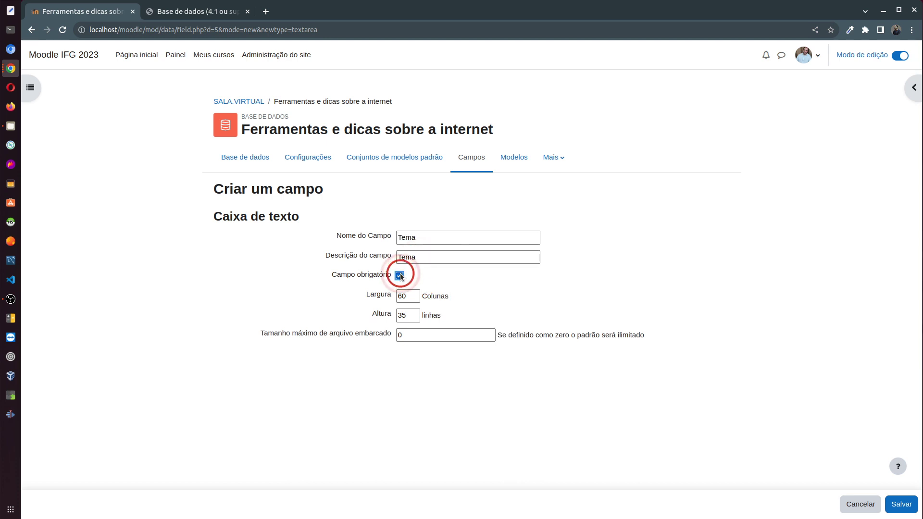
- Set the Tema field's width to 10 columns and height to 10 lines, and save the field
double_click(414, 296)
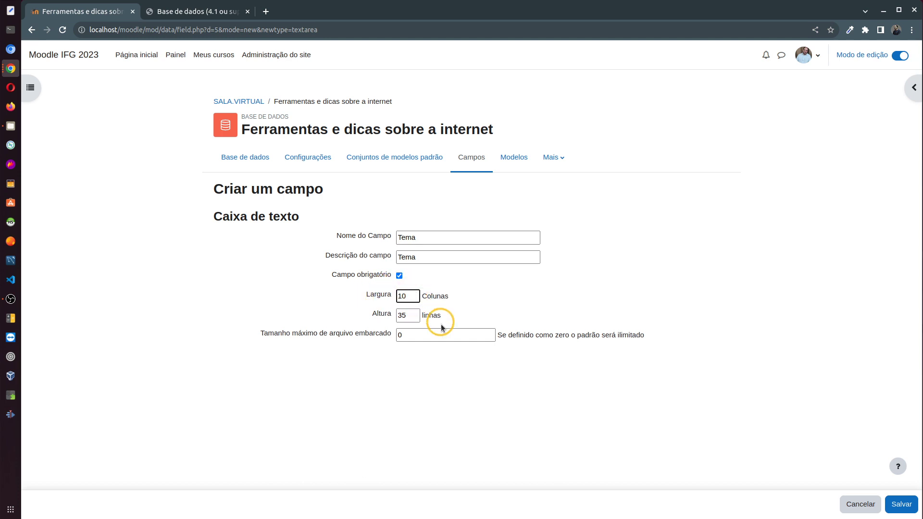
double_click(416, 316)
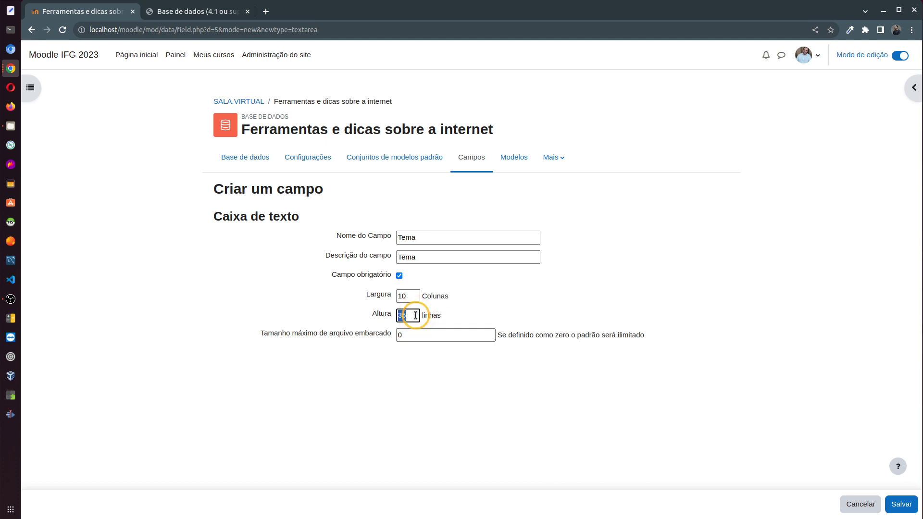
type("10")
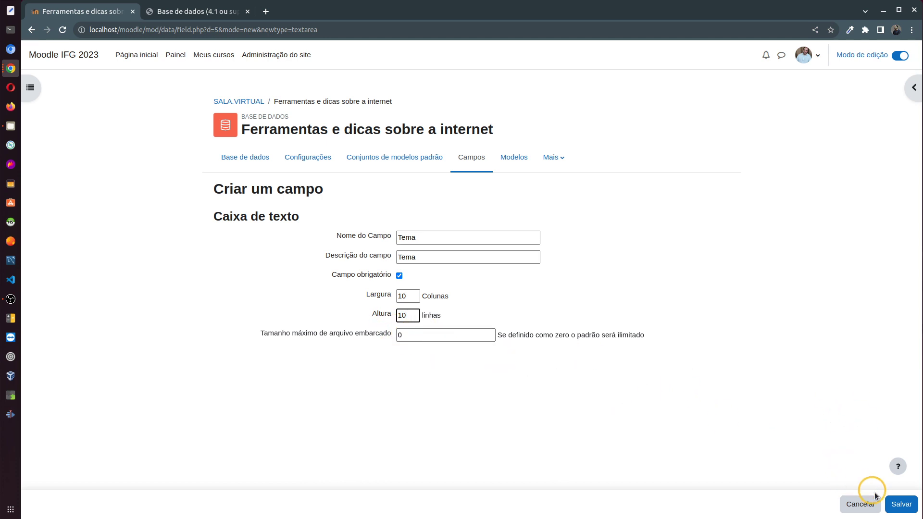
left_click(901, 503)
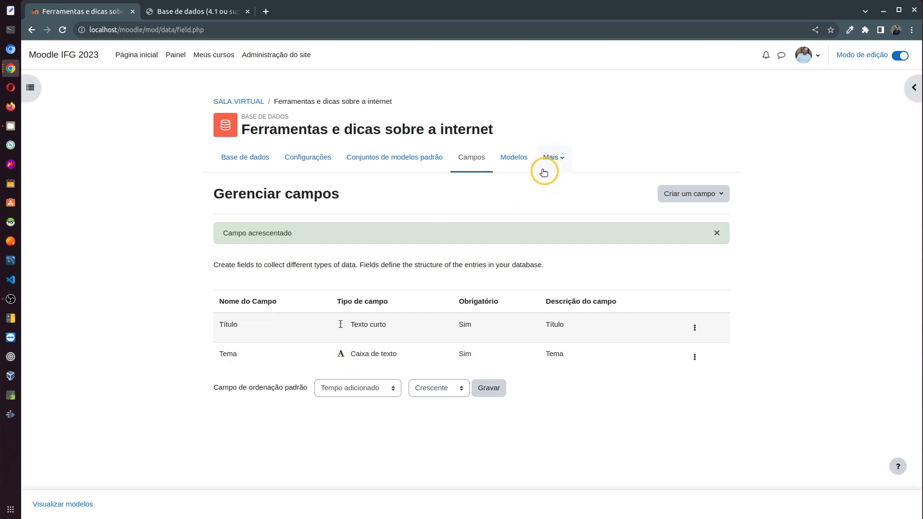
- Open the database's templates and examine the Título, Tema and Tags entries in Adicionar modelo de item
left_click(521, 163)
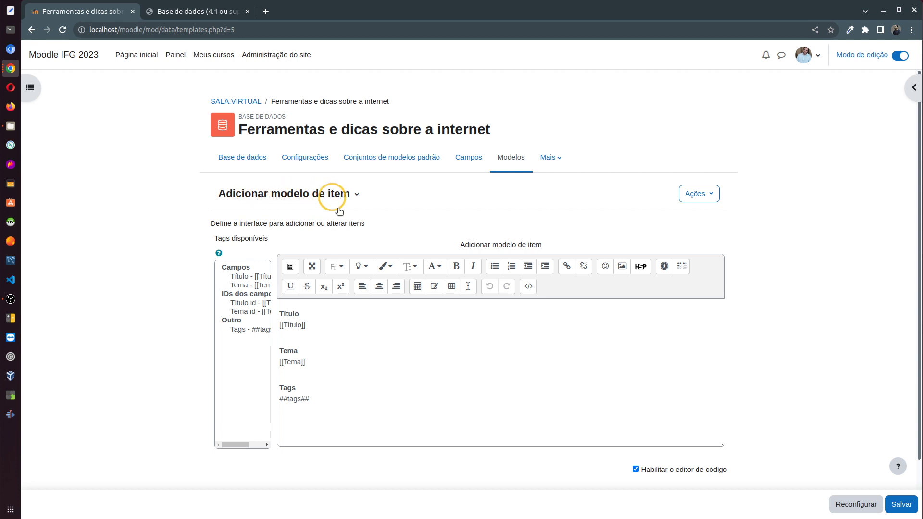
left_click_drag(328, 404, 268, 312)
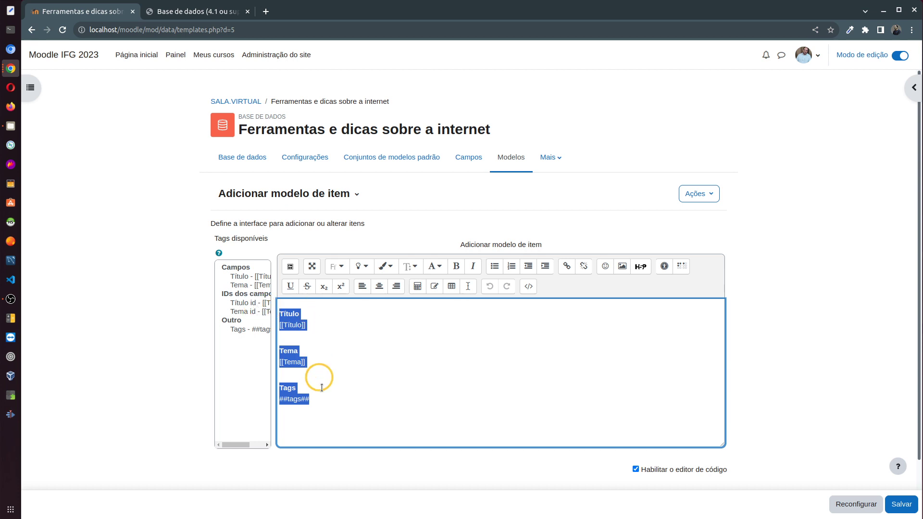
left_click(336, 400)
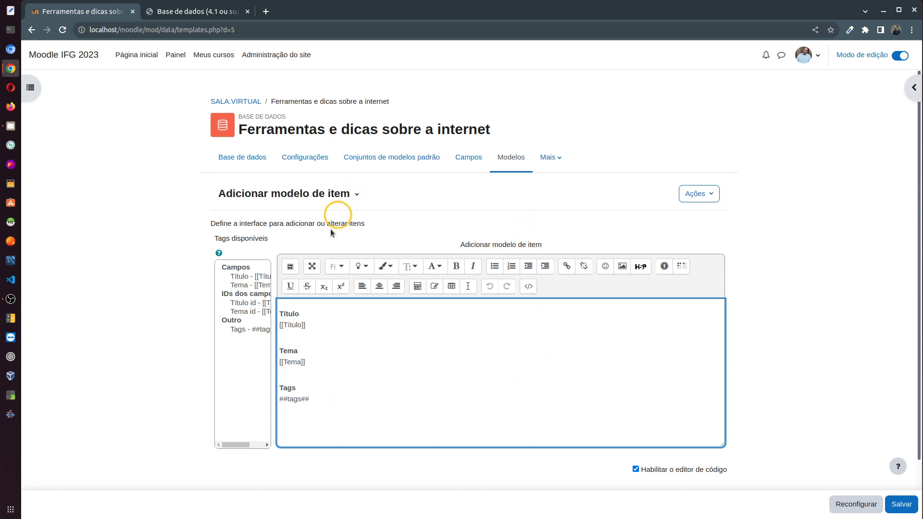
- Switch to the Modelo de item único template and examine its content down to the Tags entry
left_click(357, 192)
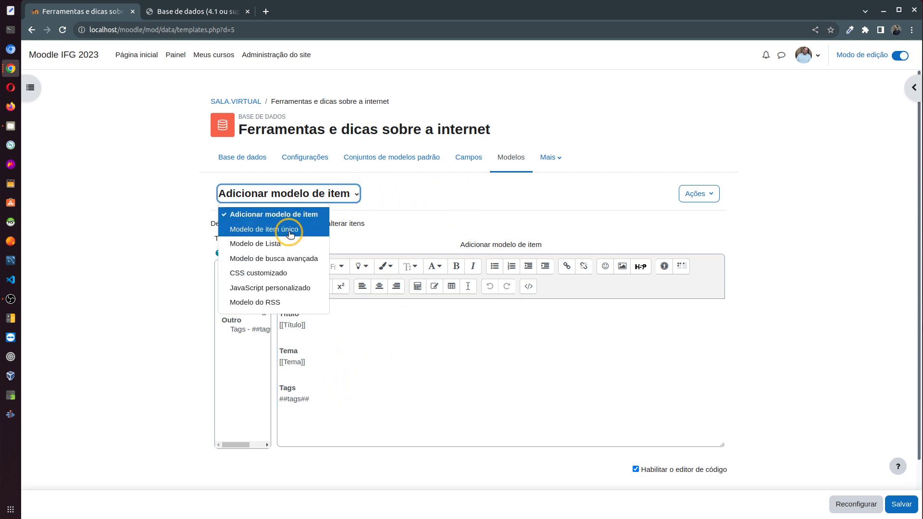
left_click(291, 231)
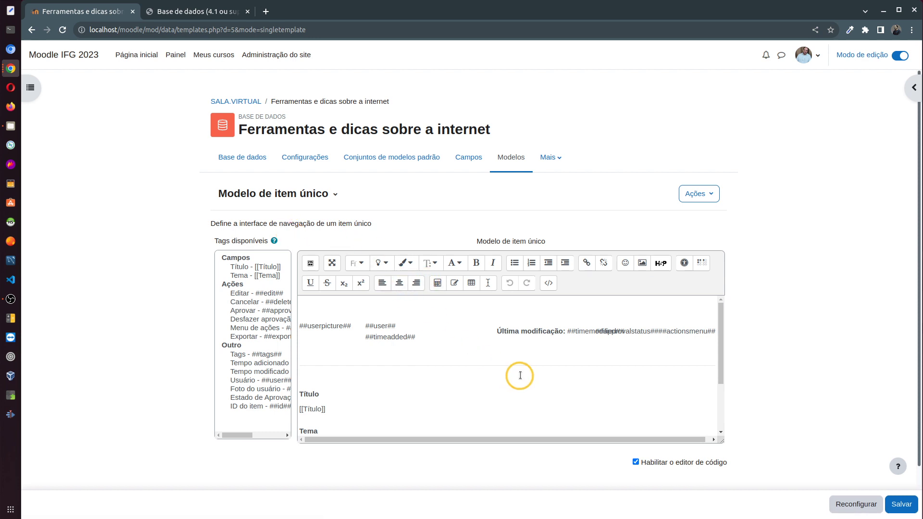
left_click_drag(526, 439, 497, 438)
scroll(452, 390, "down", 5)
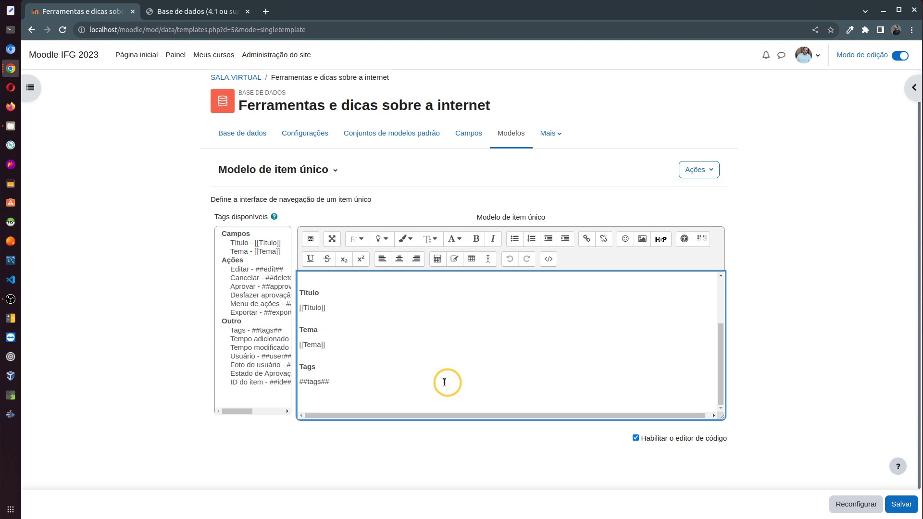
- Enlarge the Modelo de item único editing area and delete all of the template's default content
scroll(401, 377, "up", 3)
scroll(405, 370, "down", 2)
scroll(407, 369, "up", 3)
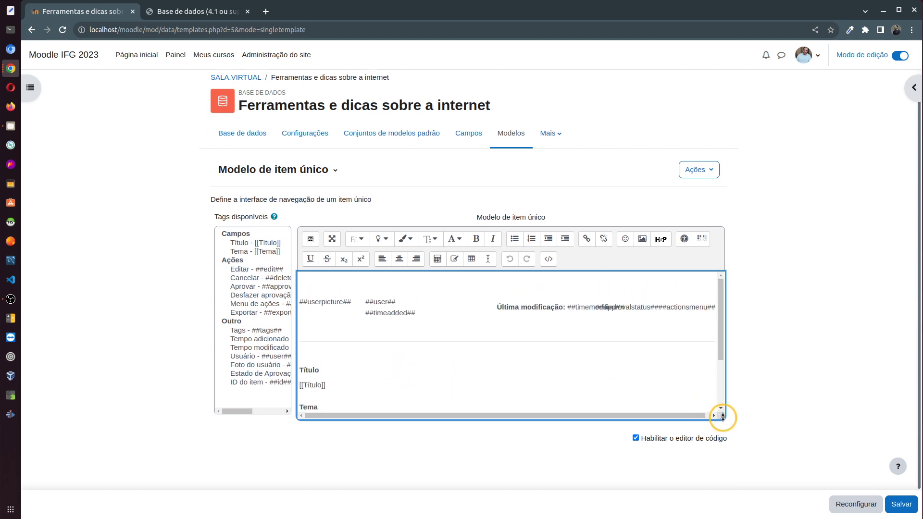
left_click_drag(722, 417, 722, 472)
scroll(517, 419, "down", 1)
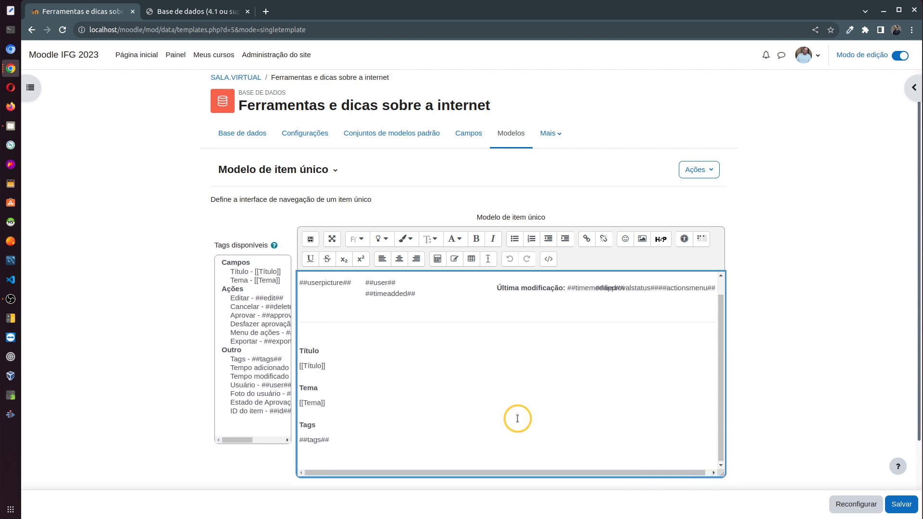
scroll(518, 419, "up", 1)
key("ctrl+a")
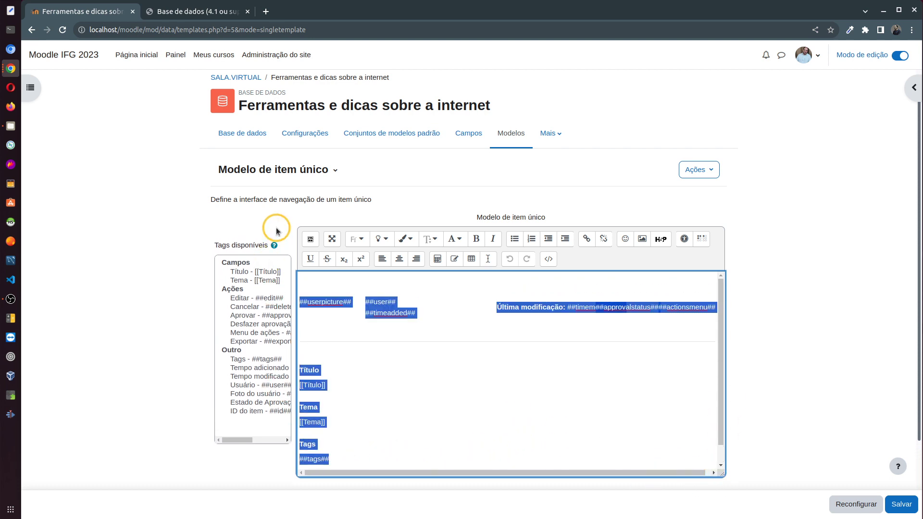
key("Delete")
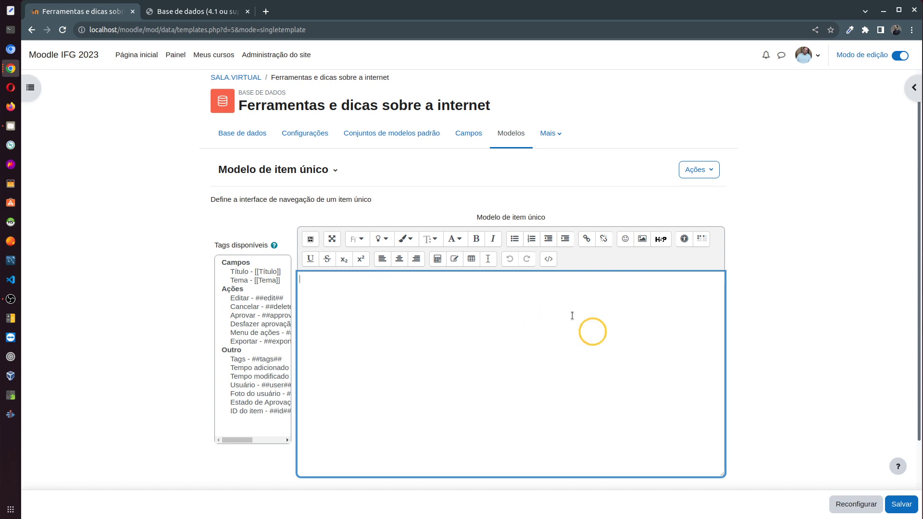
- In the GuiaEaD site's AVEA Moodle 4.1 section, open the page "Objetos HTML para atividade base de dados"
left_click(213, 12)
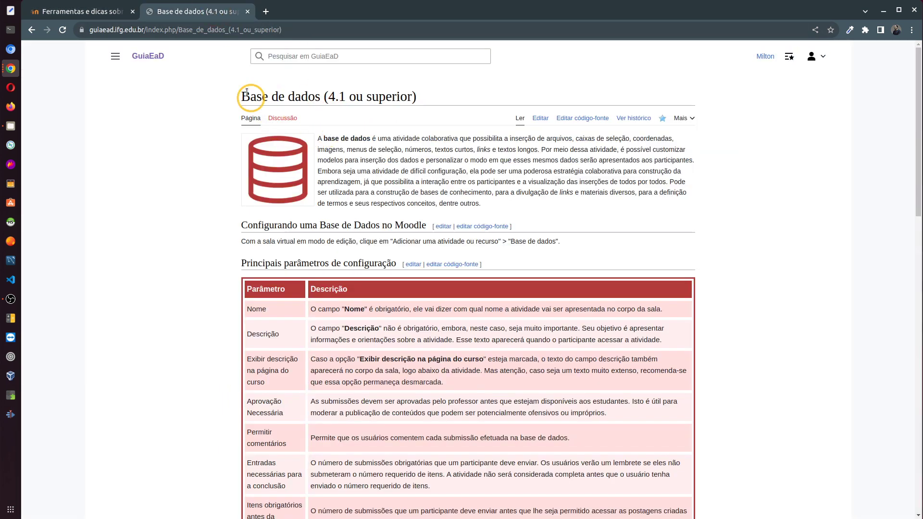
left_click(145, 56)
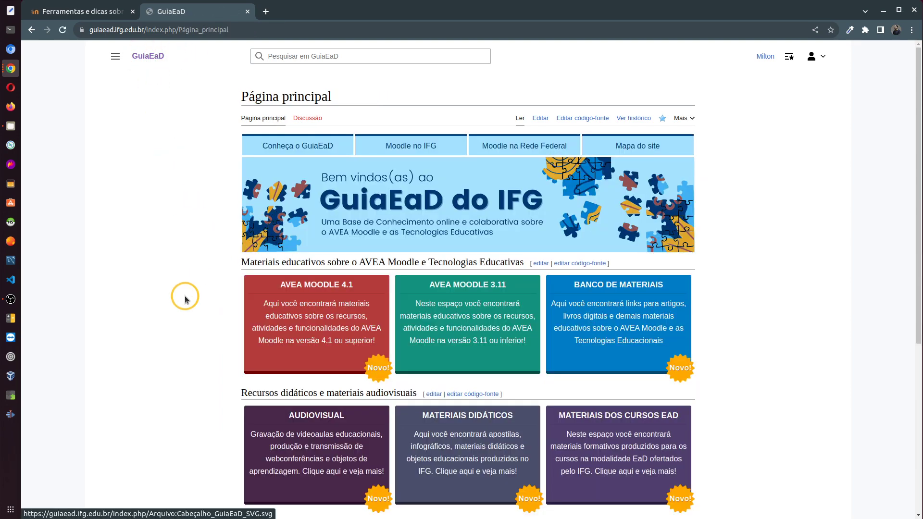
scroll(181, 299, "down", 3)
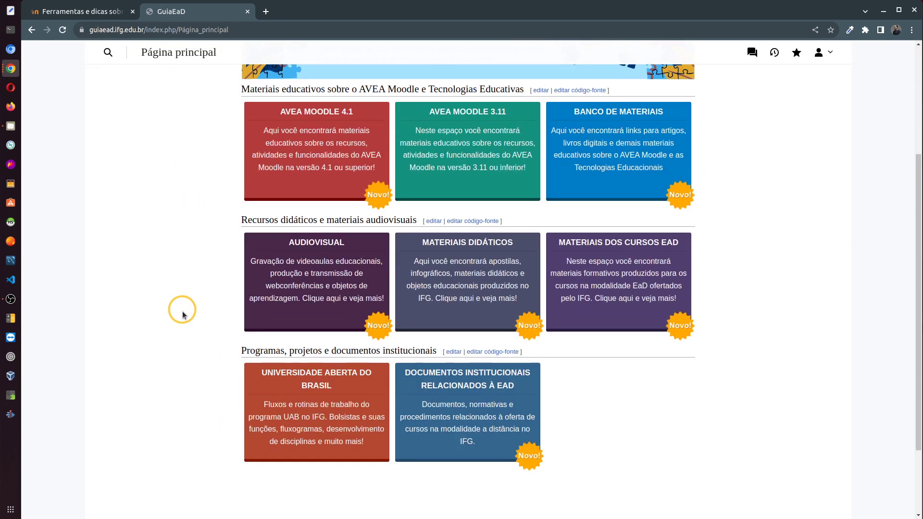
scroll(181, 310, "down", 1)
scroll(181, 311, "up", 4)
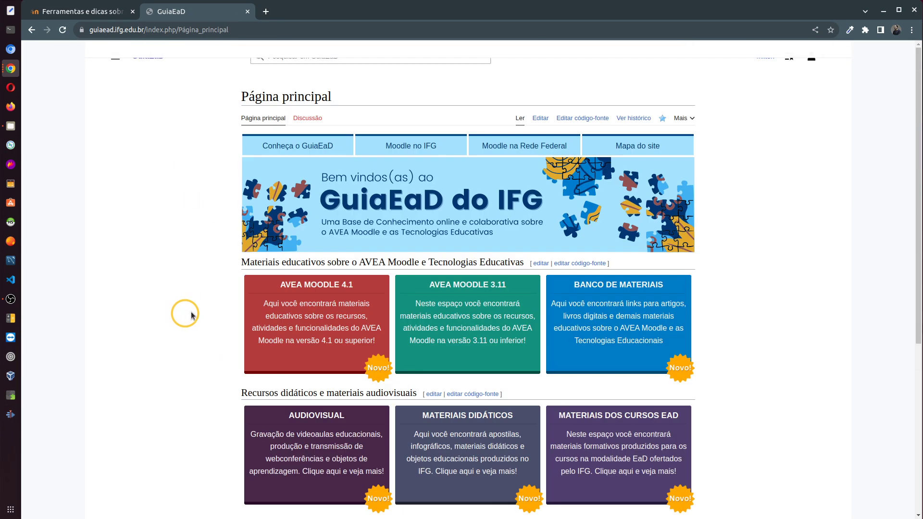
left_click(320, 340)
left_click(330, 317)
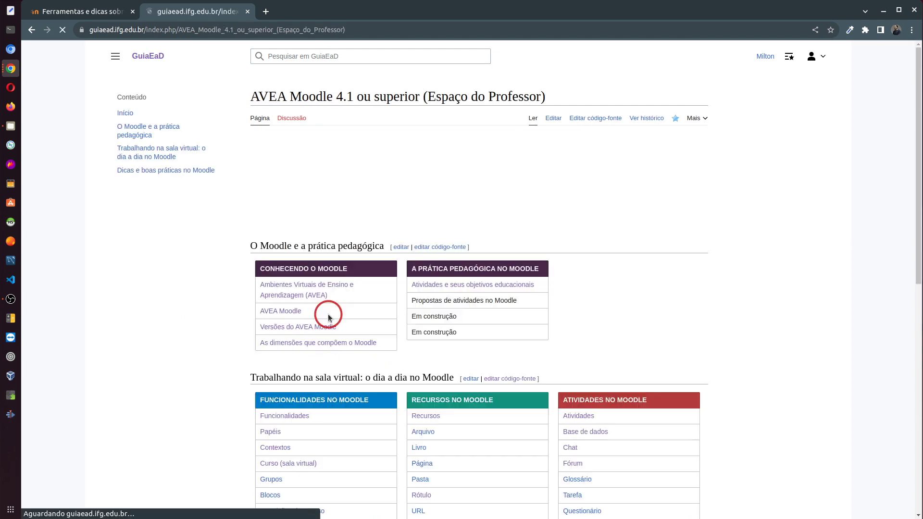
scroll(199, 354, "down", 5)
scroll(203, 358, "down", 1)
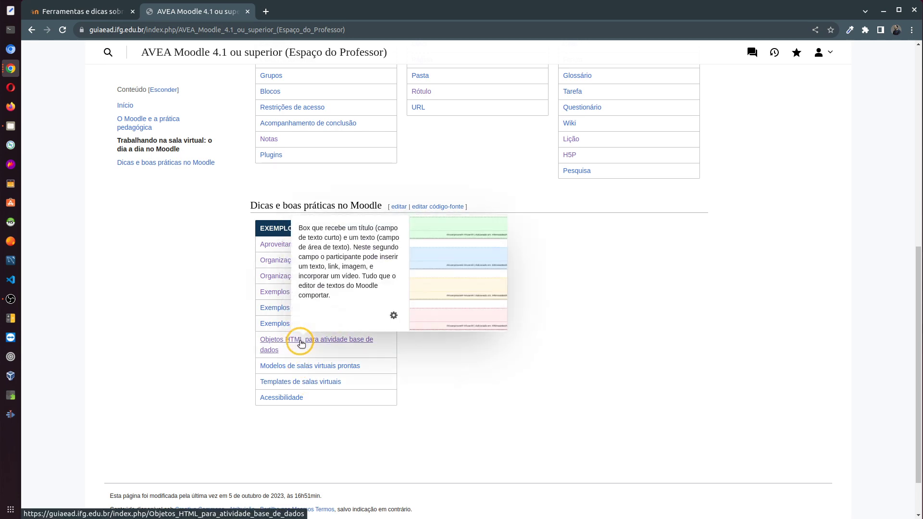
left_click(302, 342)
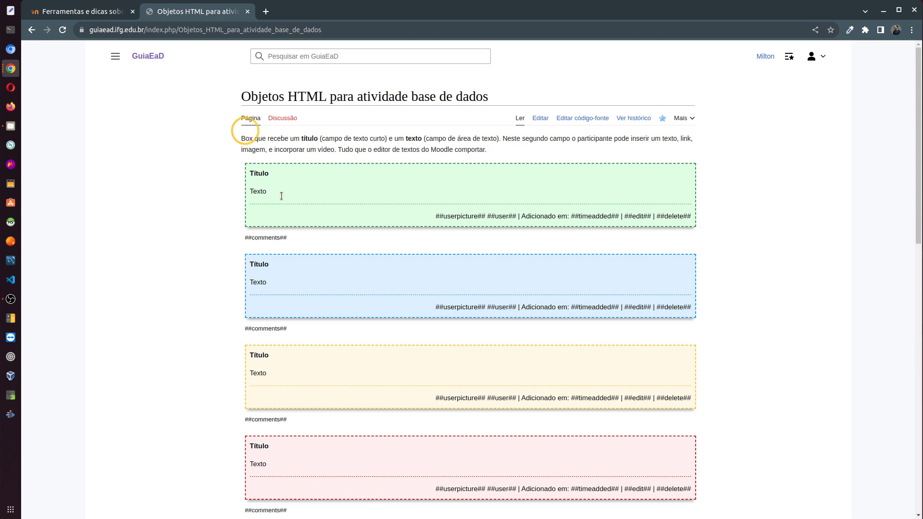
- Copy the complete Amarelo HTML code block and return to the Modelo de item único template in Moodle
scroll(237, 229, "down", 3)
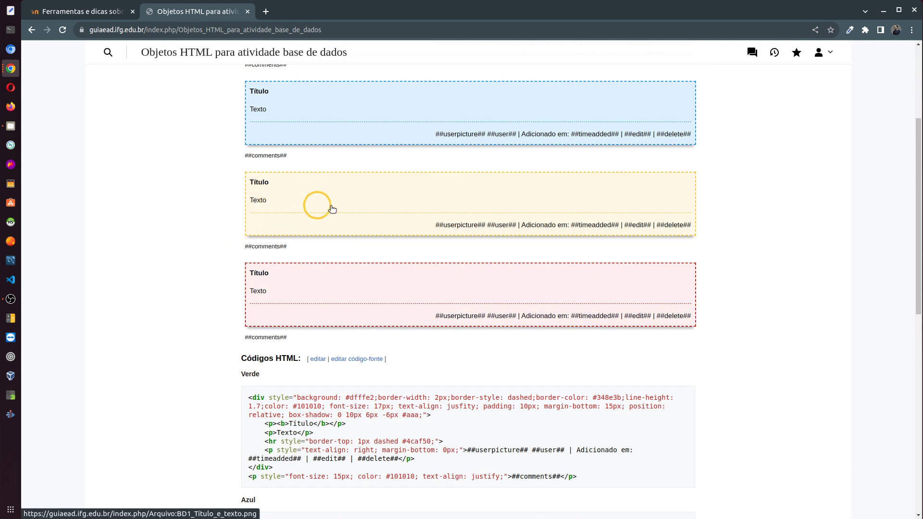
scroll(160, 284, "down", 5)
scroll(162, 287, "down", 1)
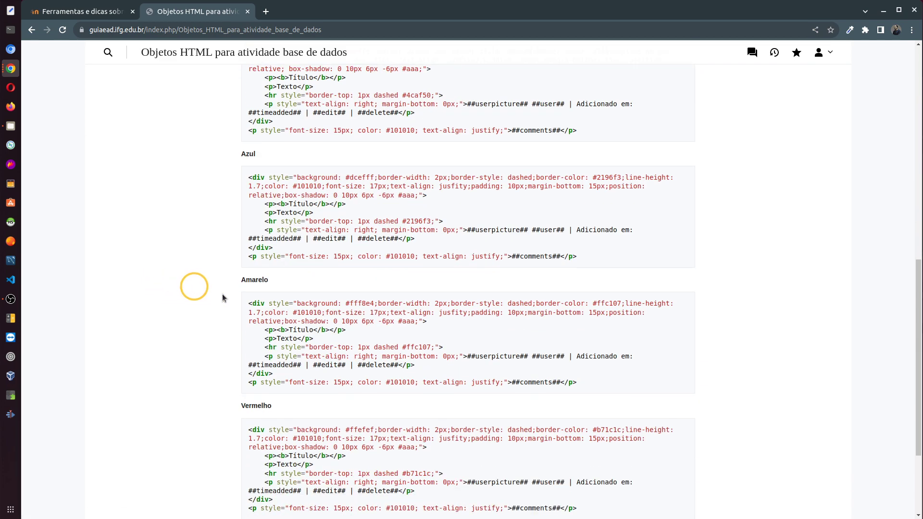
left_click_drag(249, 304, 588, 389)
key("ctrl+c")
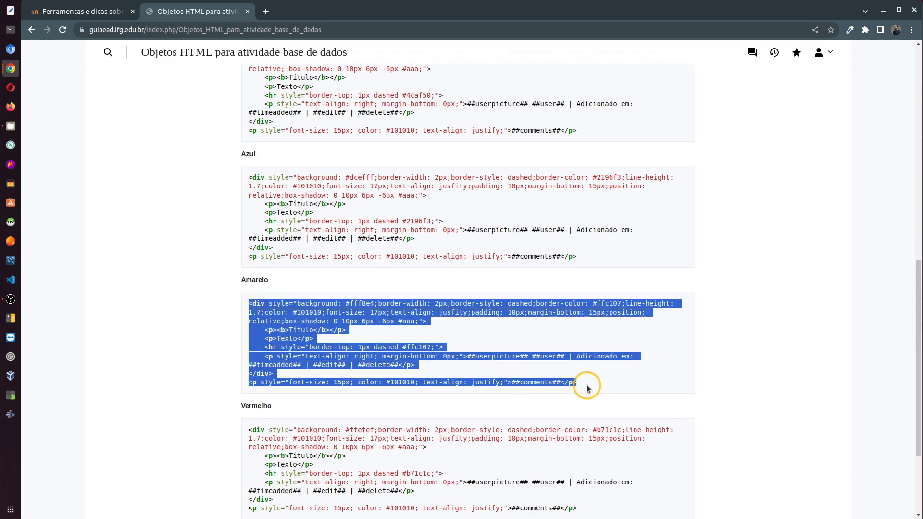
left_click(73, 11)
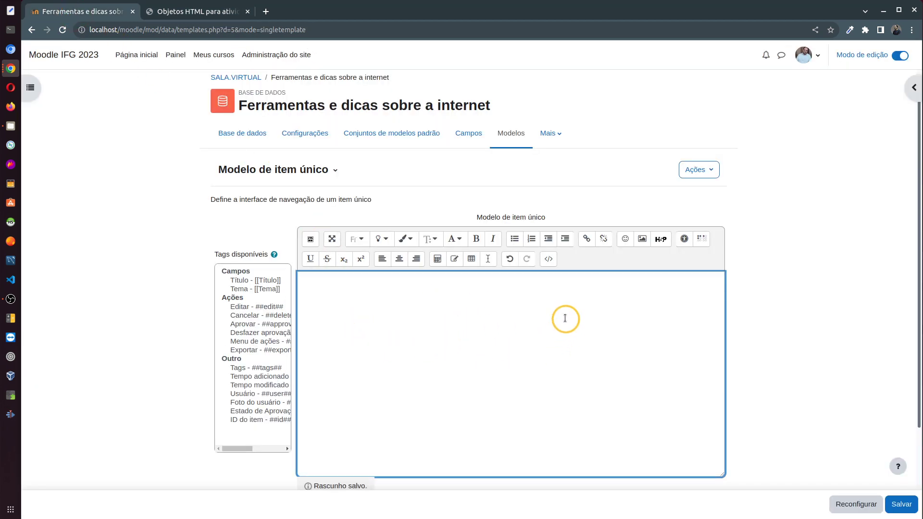
- Try to paste the copied HTML into the template's visual editing view, and undo the paste
left_click(497, 323)
key("ctrl+v")
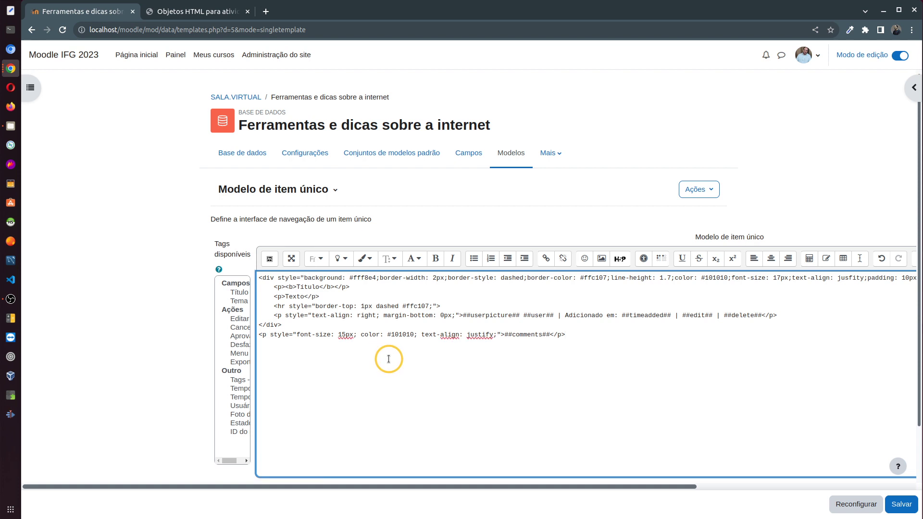
left_click(439, 366)
key("ctrl+z")
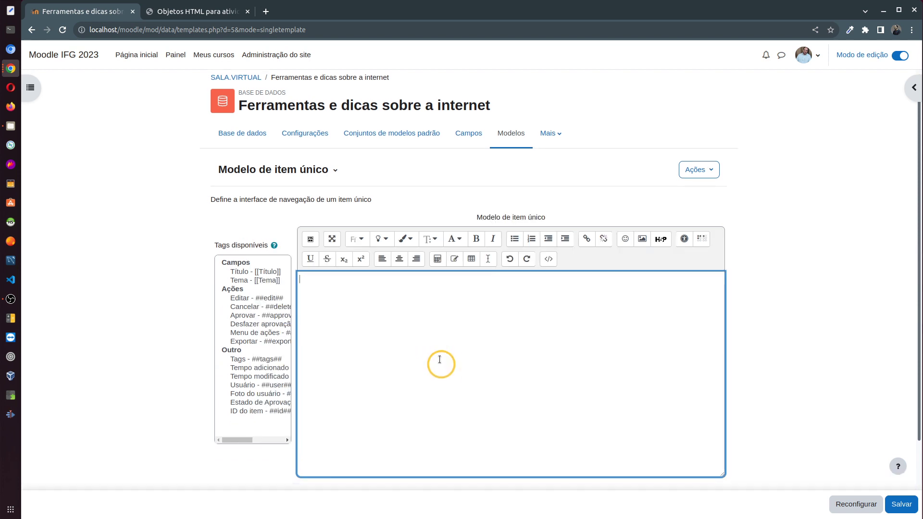
- Replace the template's HTML source with the copied Amarelo code and return to the visual view
left_click(550, 260)
left_click_drag(525, 283, 309, 268)
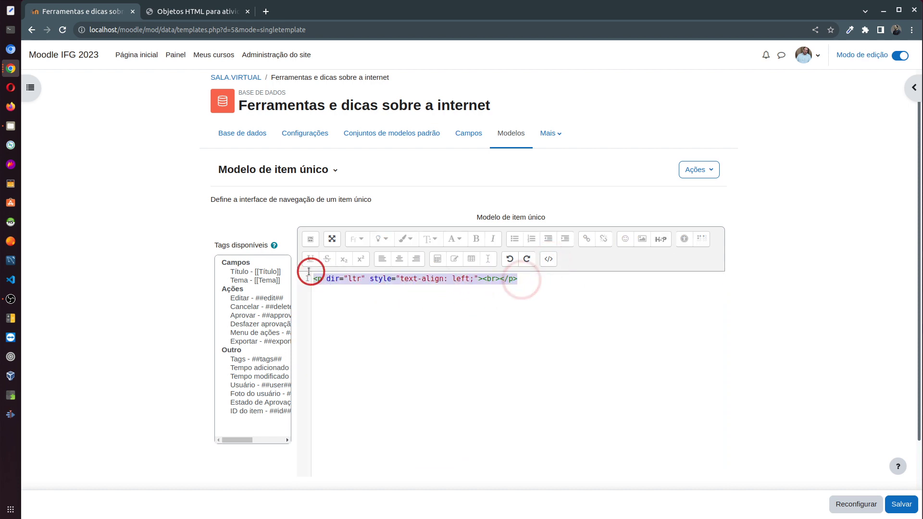
key("ctrl+v")
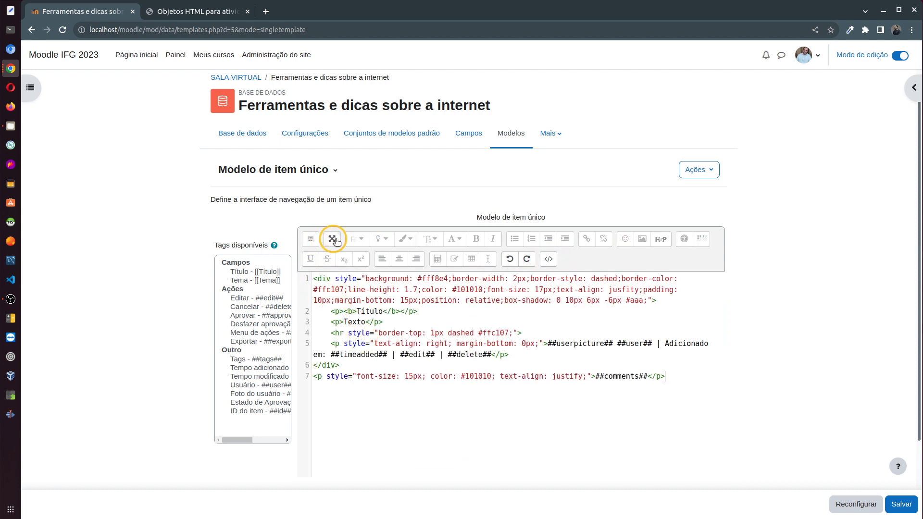
left_click(548, 259)
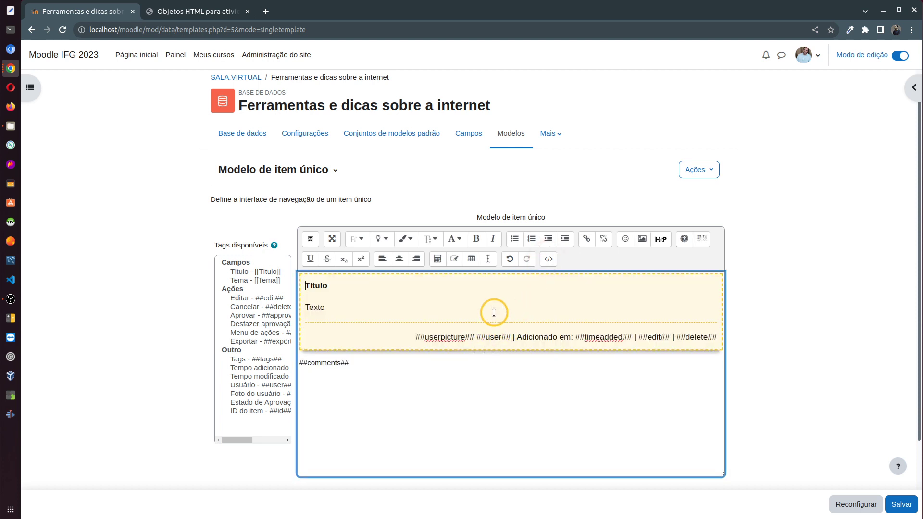
- Replace the placeholder words Título and Texto in the yellow box with the field tags [[Título]] and [[Tema]]
left_click(324, 287)
left_click_drag(335, 287, 304, 288)
left_click(255, 272)
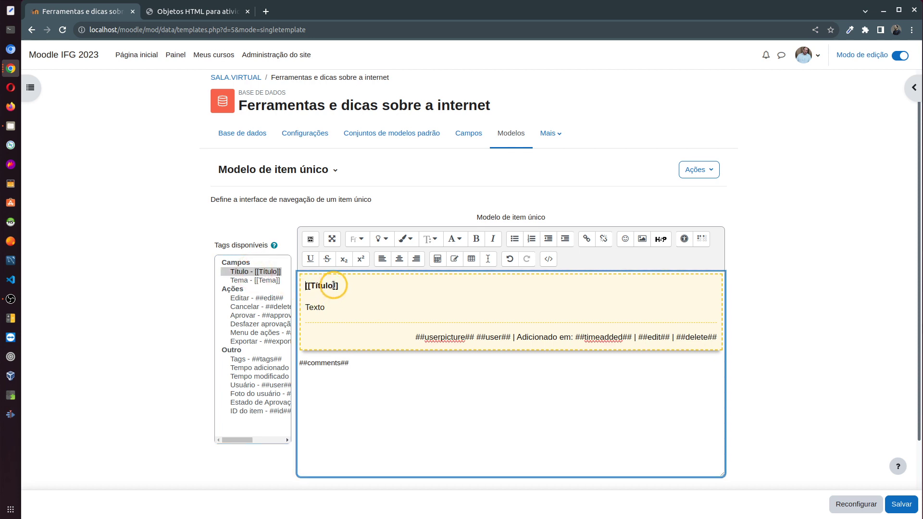
left_click_drag(327, 308, 310, 306)
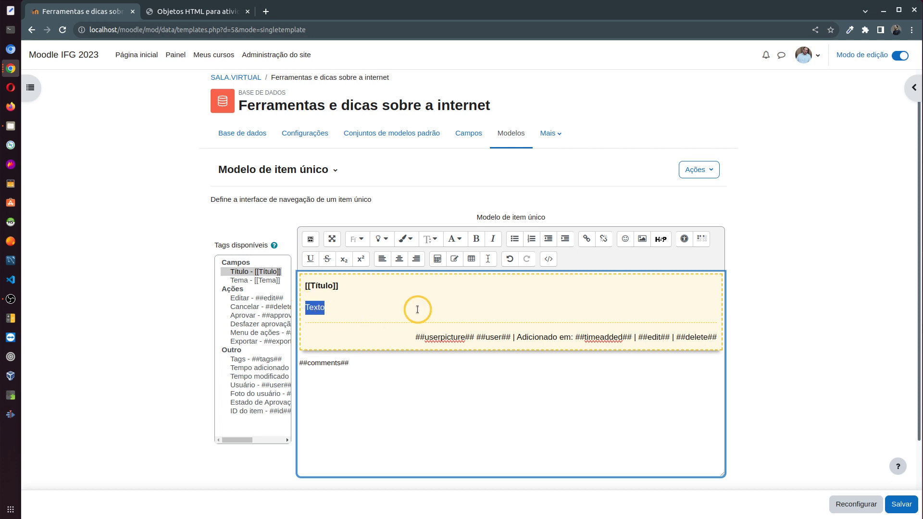
left_click(331, 308)
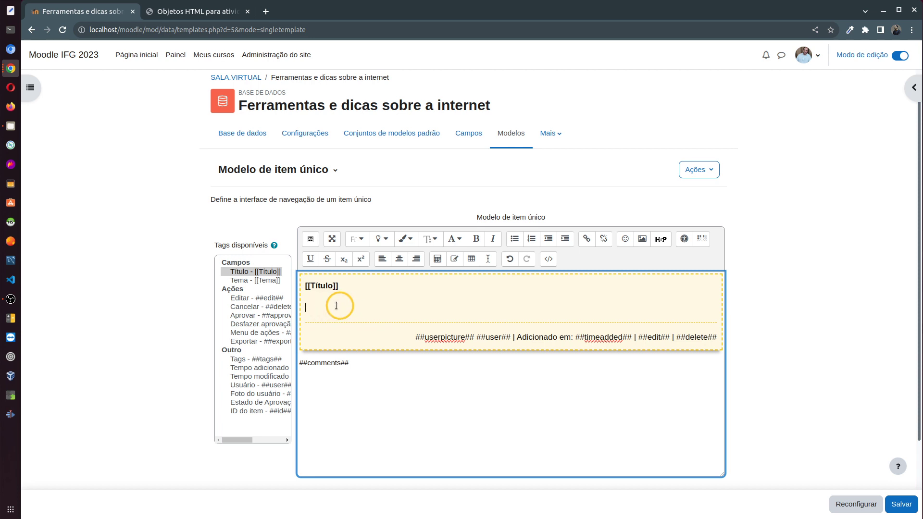
left_click(258, 282)
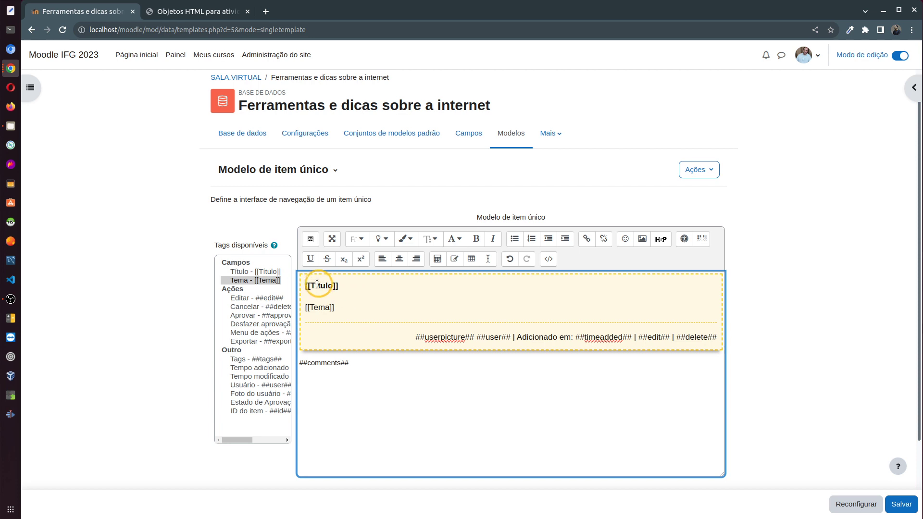
- Check the yellow box's field tags and its user, date, edit and delete line, and save the single-item template
left_click(332, 286)
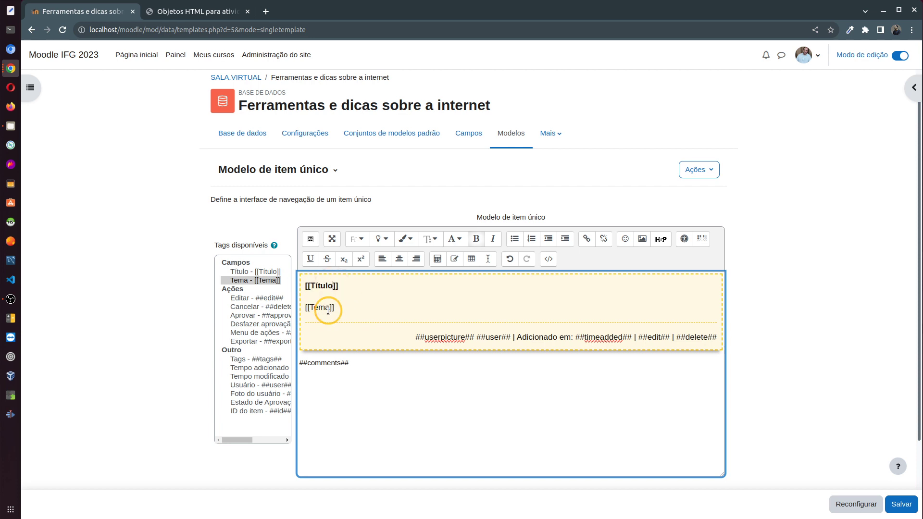
left_click(326, 308)
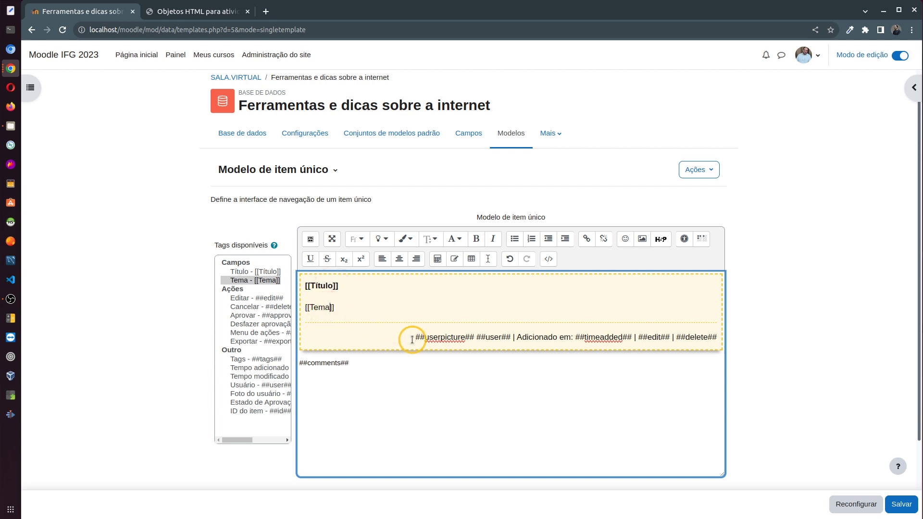
left_click_drag(412, 340, 716, 338)
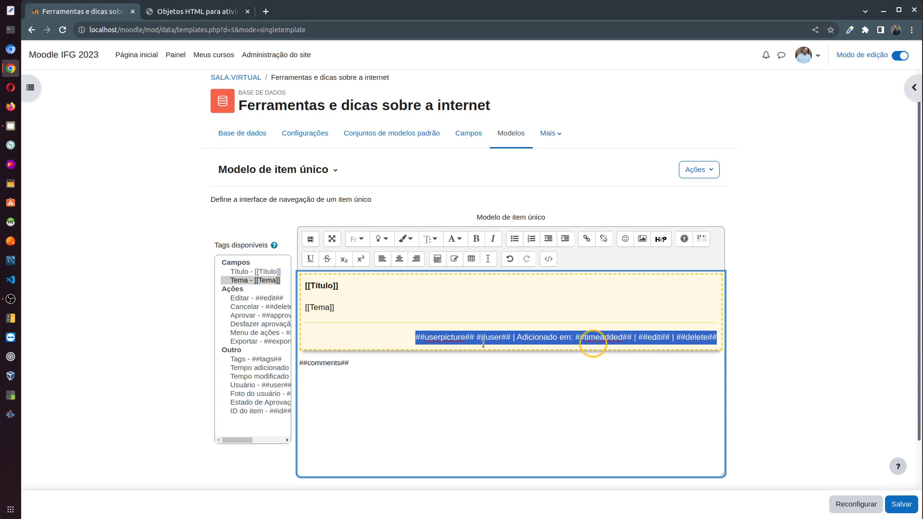
left_click(402, 337)
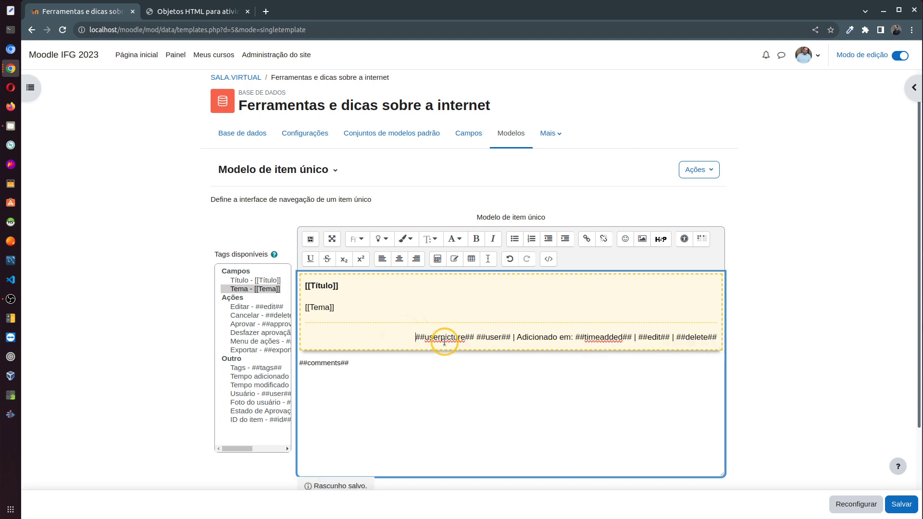
left_click(494, 340)
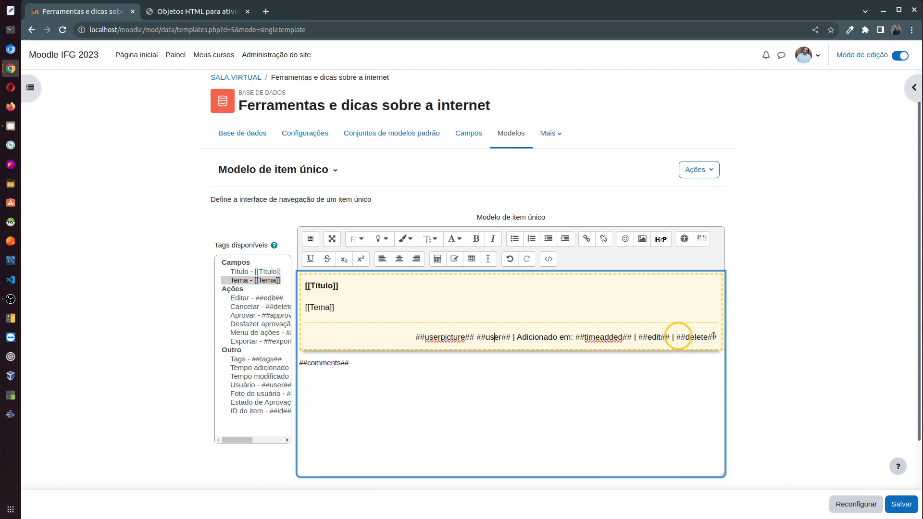
left_click_drag(718, 338, 243, 348)
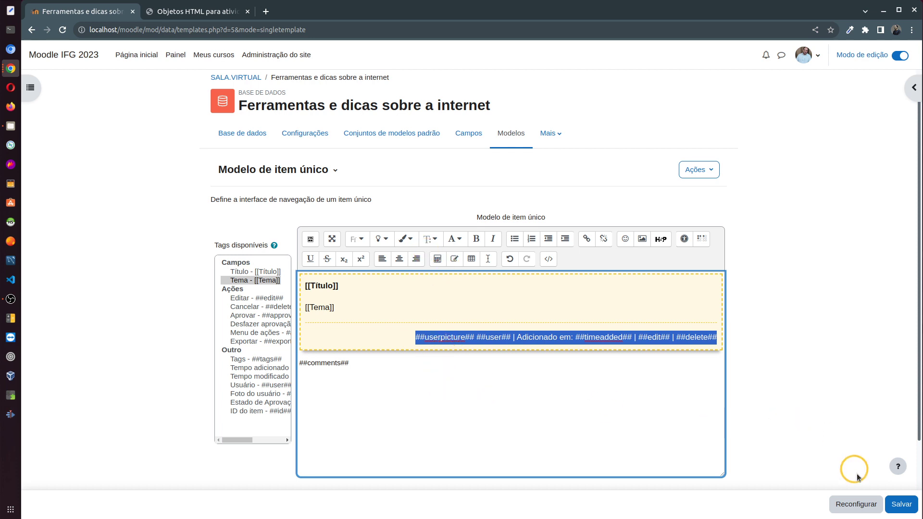
left_click(890, 504)
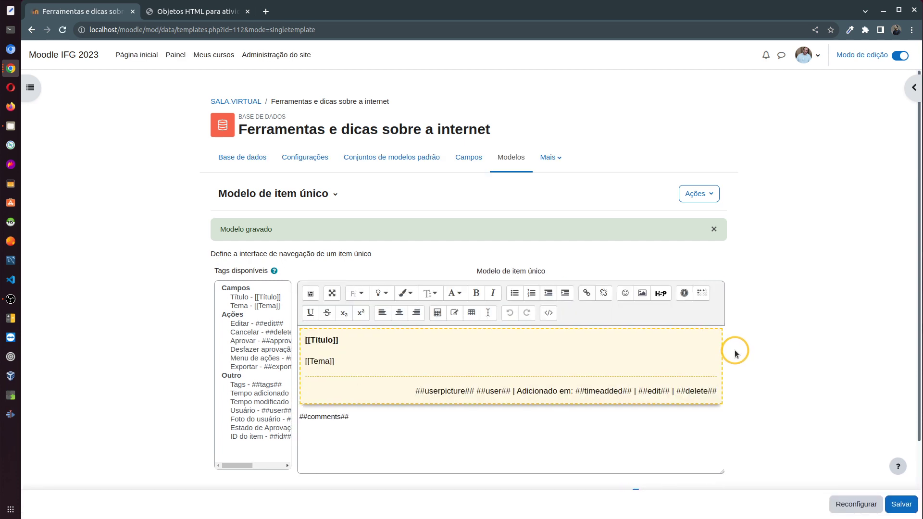
- Switch to the Modelo de Lista template and examine its Repetir item section
left_click(328, 197)
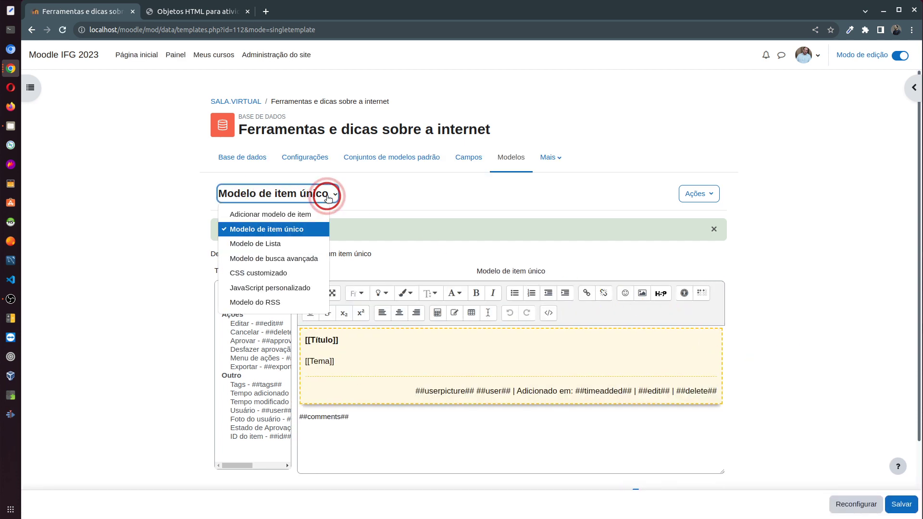
left_click(283, 245)
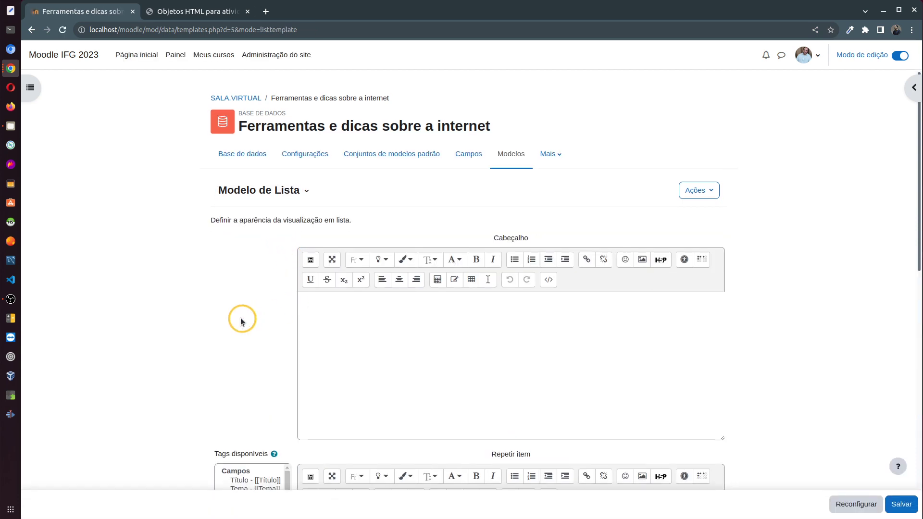
scroll(240, 311, "down", 3)
scroll(161, 306, "down", 1)
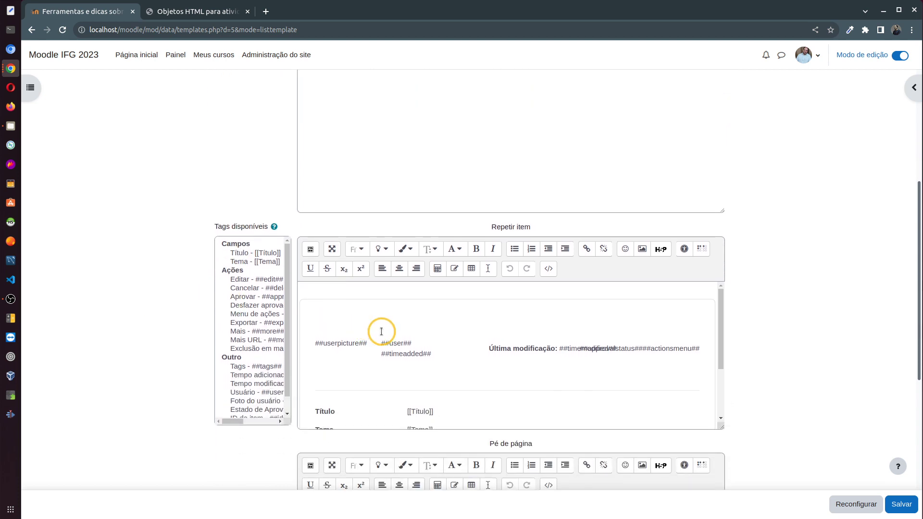
scroll(400, 338, "down", 1)
scroll(399, 338, "up", 1)
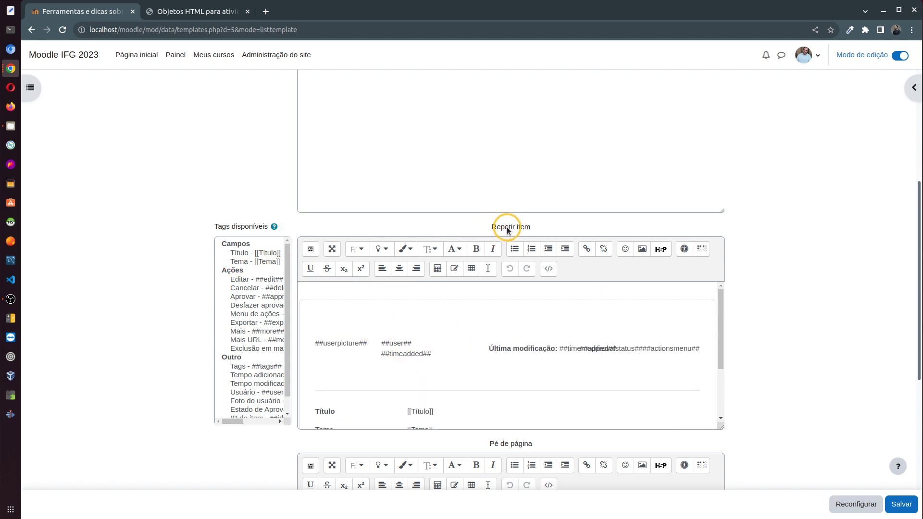
- Examine the list template's Cabeçalho, Repetir item and Pé de página sections
scroll(444, 327, "up", 2)
scroll(446, 330, "up", 1)
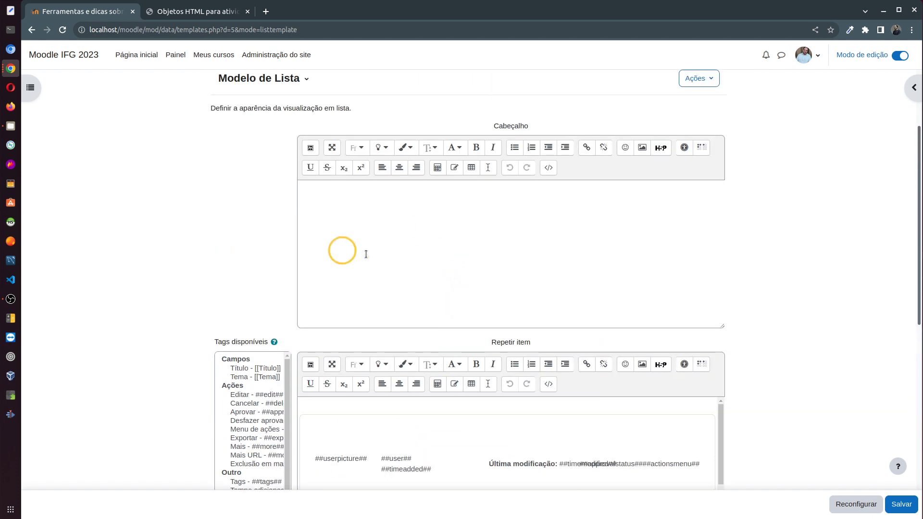
left_click(433, 224)
scroll(420, 264, "down", 5)
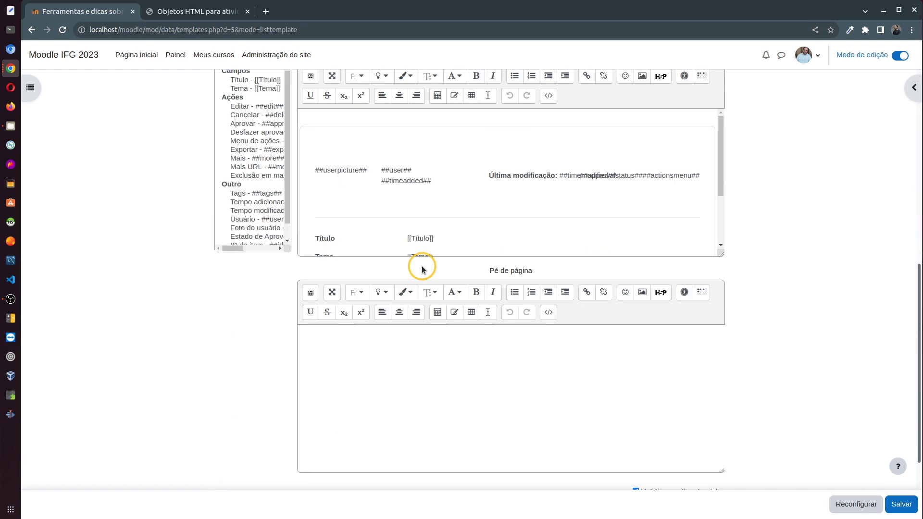
left_click(406, 398)
scroll(409, 392, "up", 3)
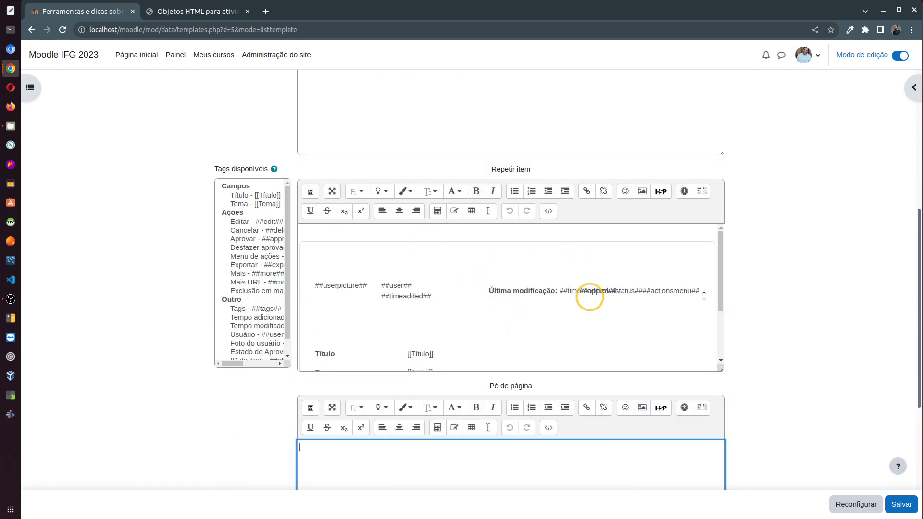
mouse_move(725, 277)
left_mouse_down()
mouse_move(718, 331)
mouse_move(713, 268)
left_mouse_up()
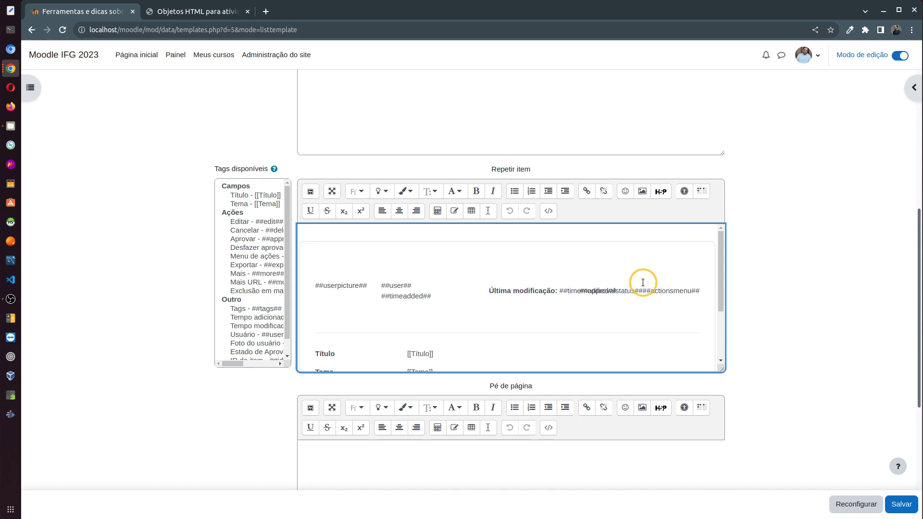
scroll(102, 276, "up", 6)
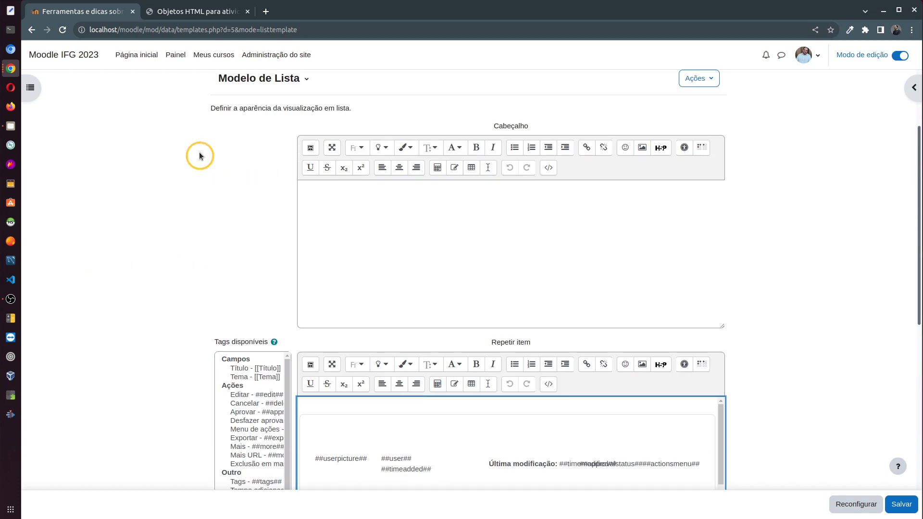
- Open the Modelo de item único template in HTML source view and copy all of its code
left_click(296, 194)
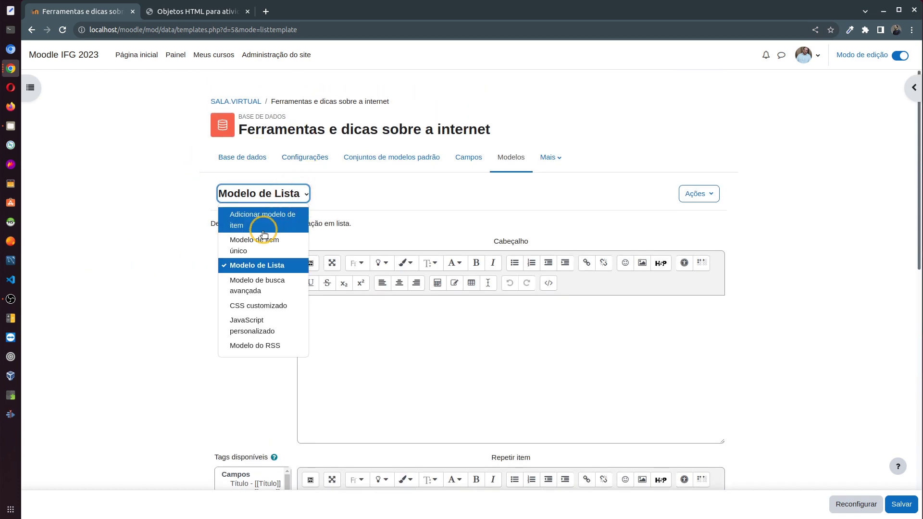
left_click(260, 241)
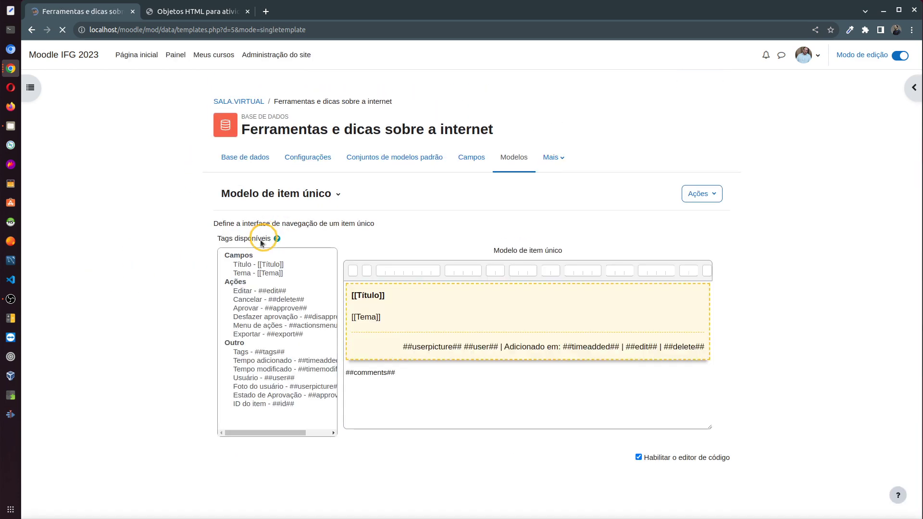
left_click(548, 282)
left_click(399, 392)
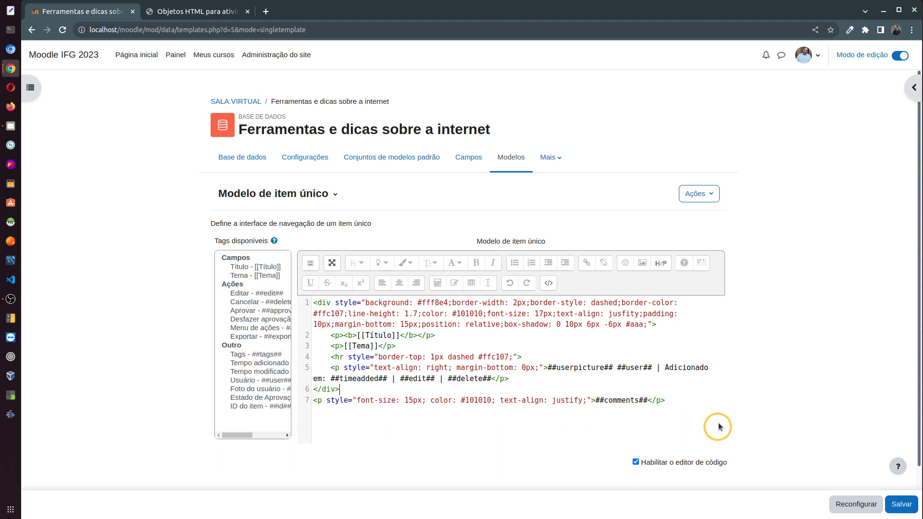
left_click_drag(665, 401, 260, 288)
key("ctrl+c")
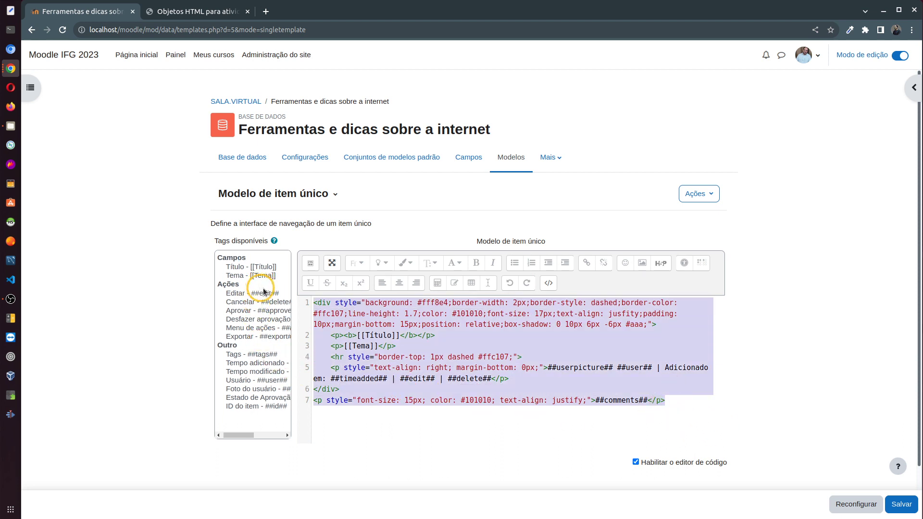
- Return to the Modelo de Lista template and delete all the default content in its Repetir item section
left_click(291, 193)
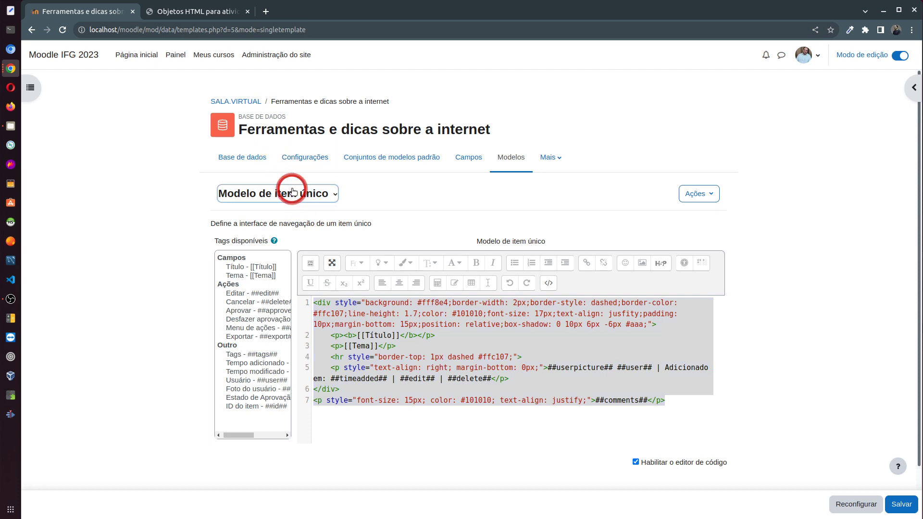
left_click(268, 243)
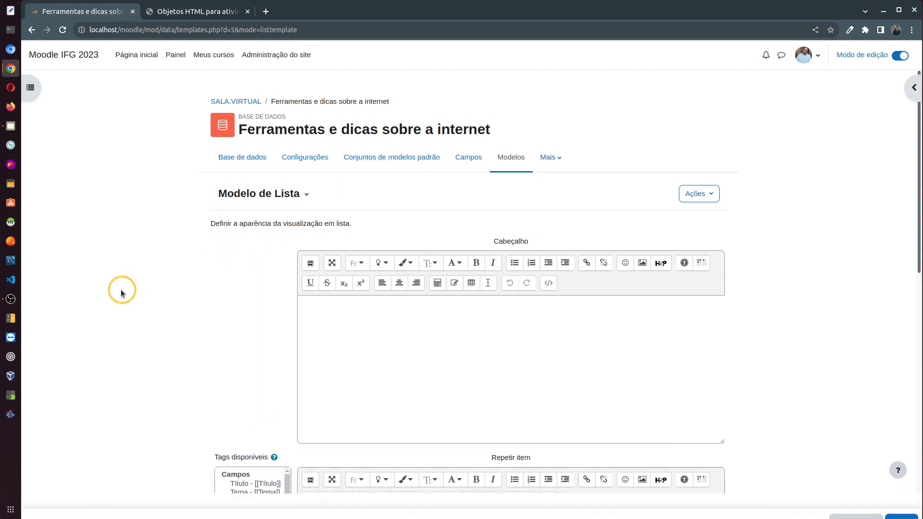
scroll(130, 293, "down", 5)
left_click(442, 320)
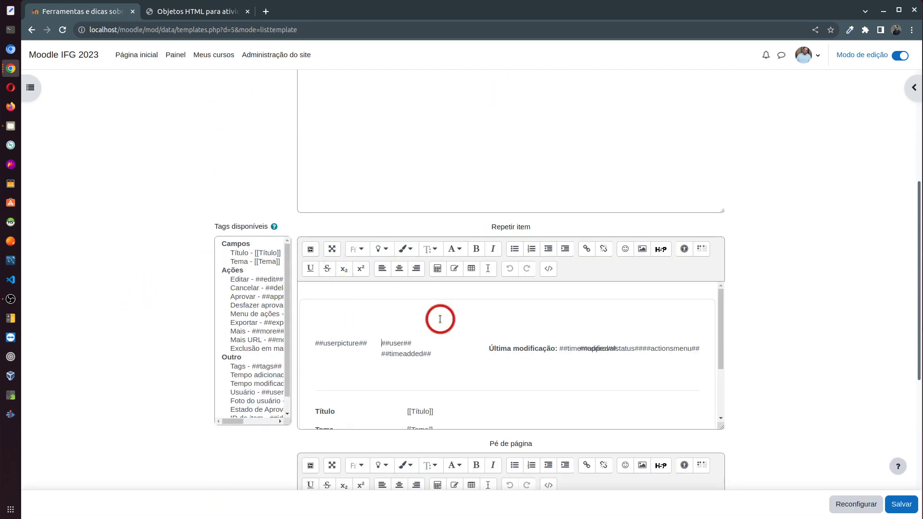
left_click_drag(402, 295, 567, 372)
scroll(567, 371, "down", 5)
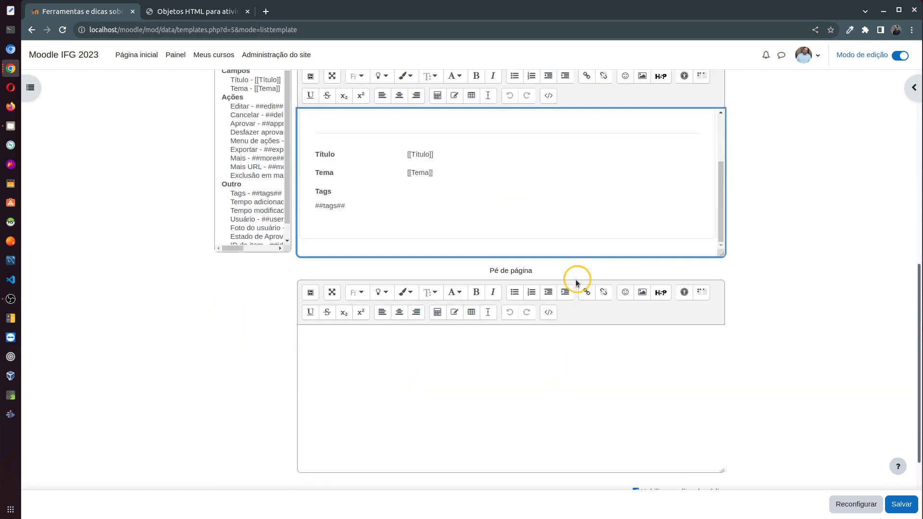
scroll(577, 283, "up", 1)
left_click(534, 218)
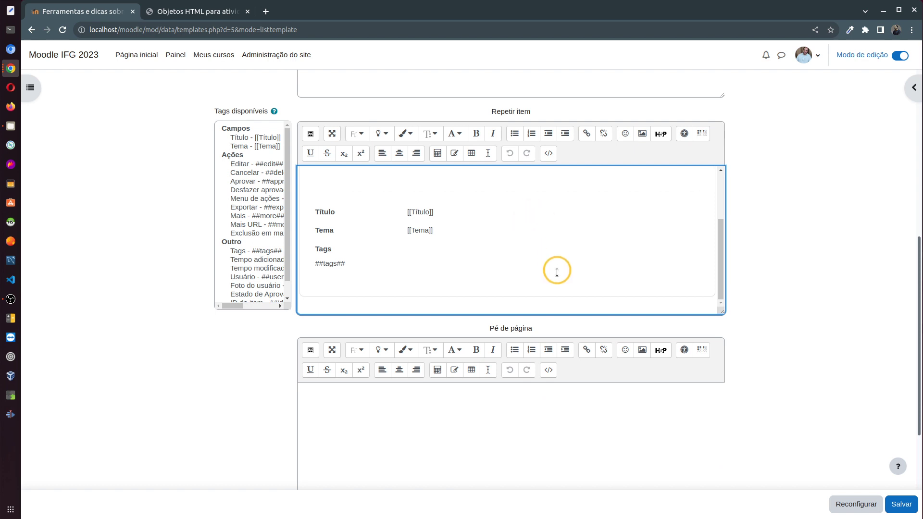
left_click_drag(555, 300, 346, 179)
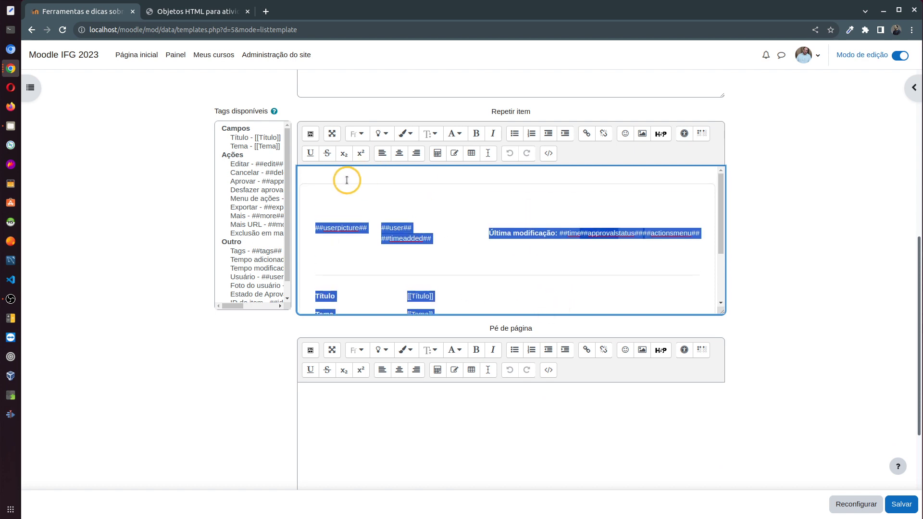
key("Delete")
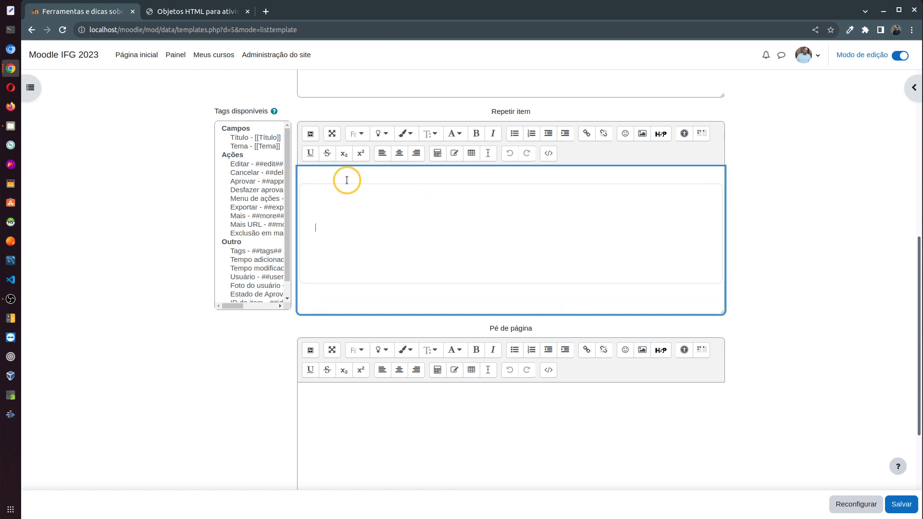
- Clear the leftover div code from the HTML source of Repetir item and return to the visual view
left_click(552, 155)
left_click_drag(372, 340, 308, 228)
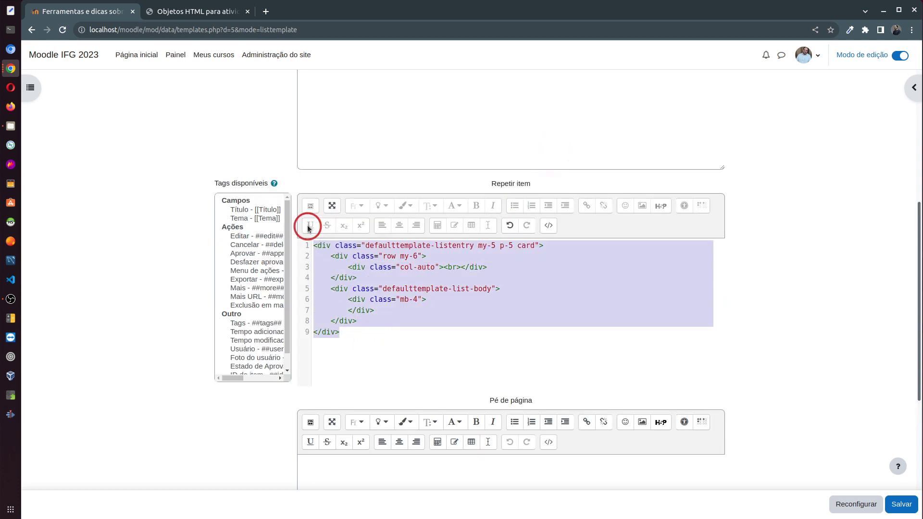
key("Delete")
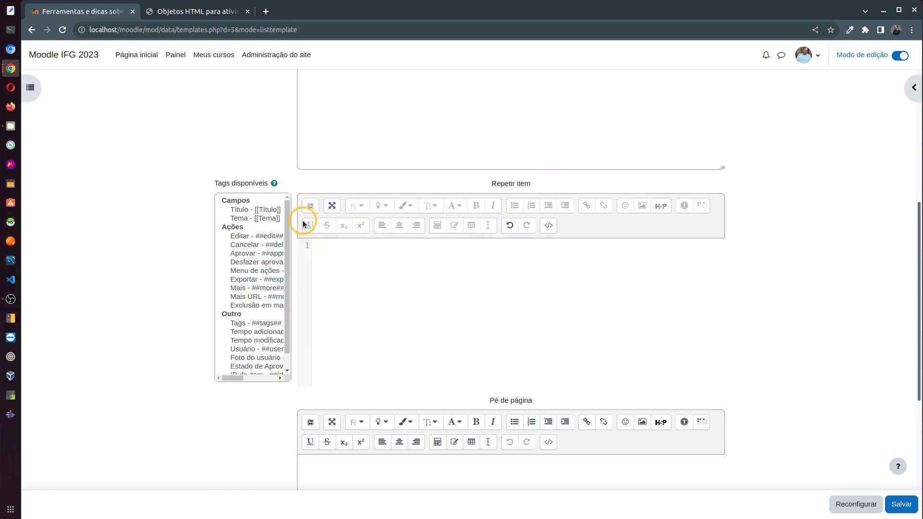
left_click(548, 226)
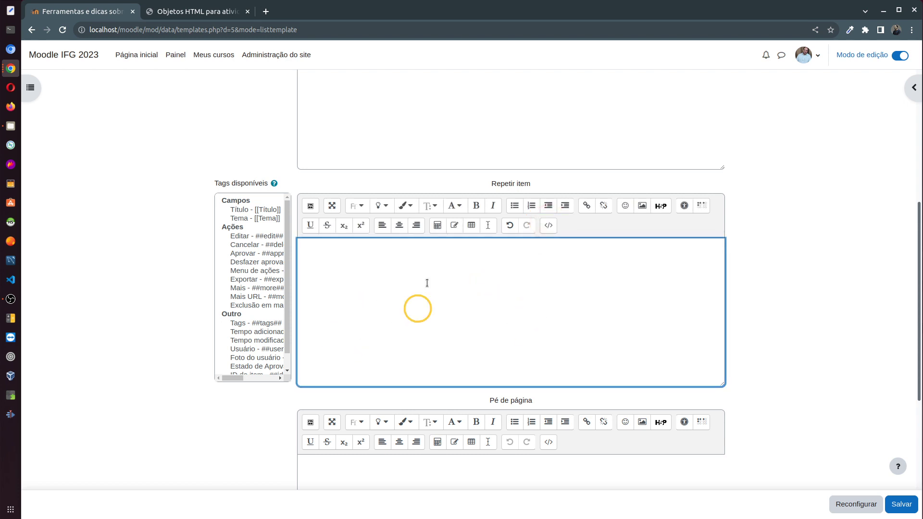
- Replace the remaining paragraph code in Repetir item's HTML source with the copied yellow box code and return to the visual view
left_click(550, 224)
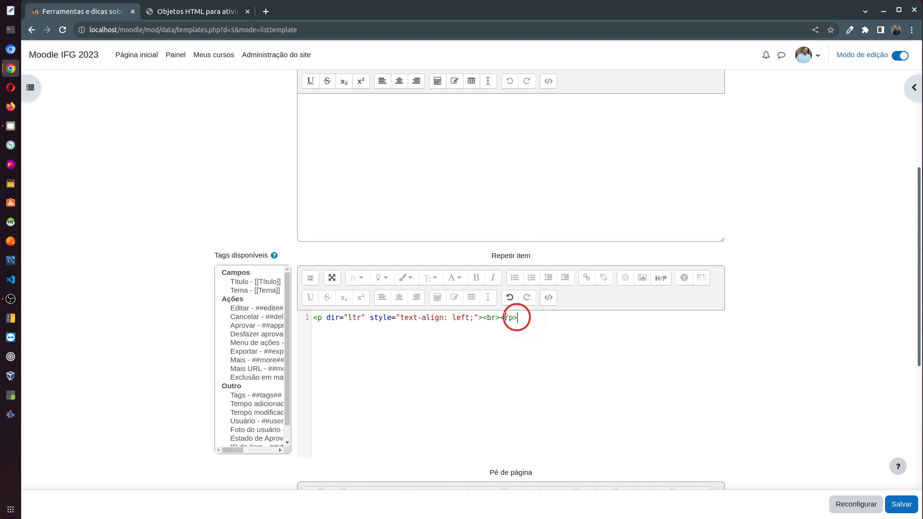
left_click_drag(517, 317, 333, 303)
key("ctrl+v")
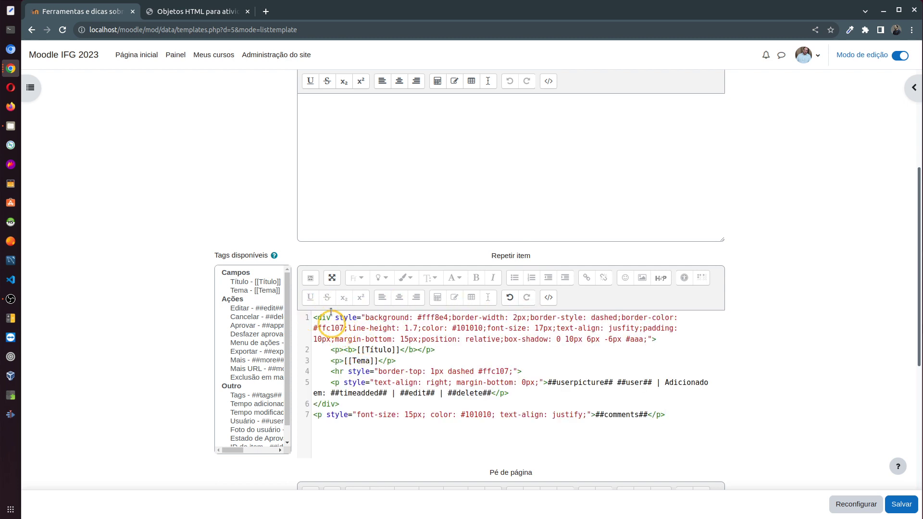
left_click(550, 298)
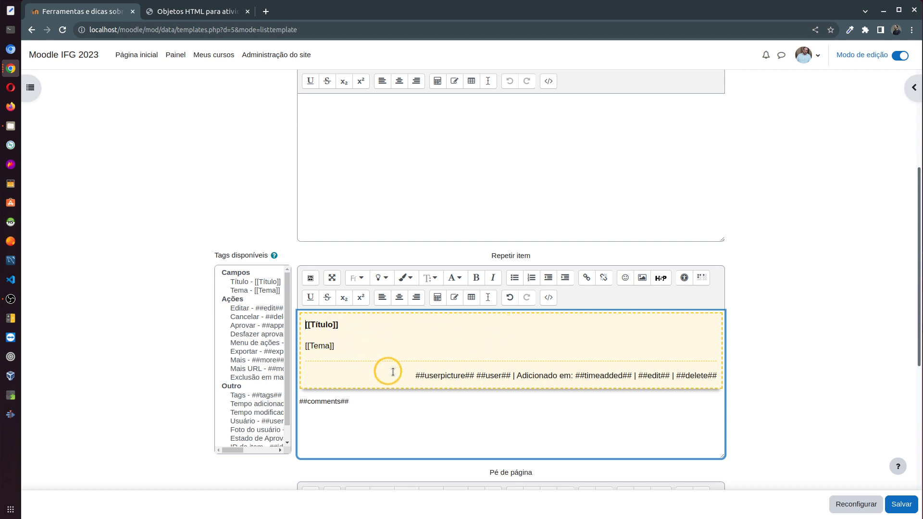
- Check the yellow box's user, date, edit and delete line in Repetir item, and save the list template
left_click_drag(406, 375, 717, 377)
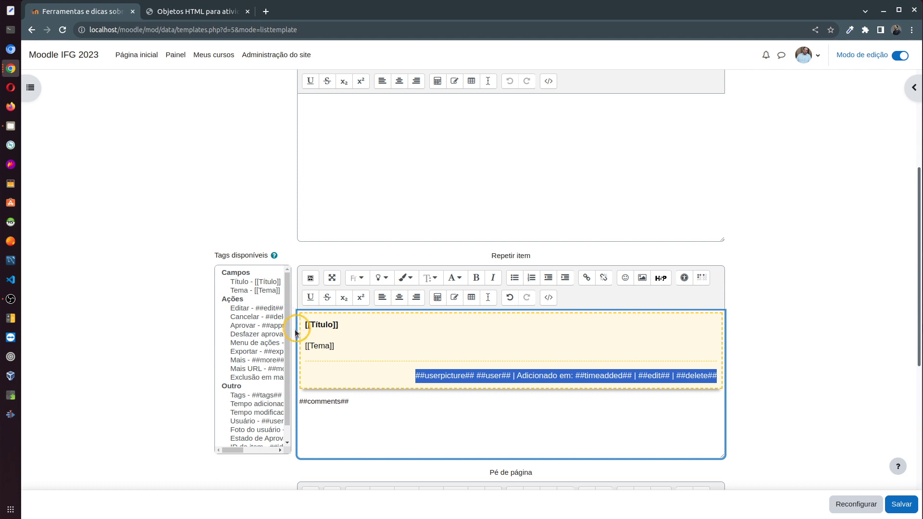
left_click(429, 402)
left_click(892, 506)
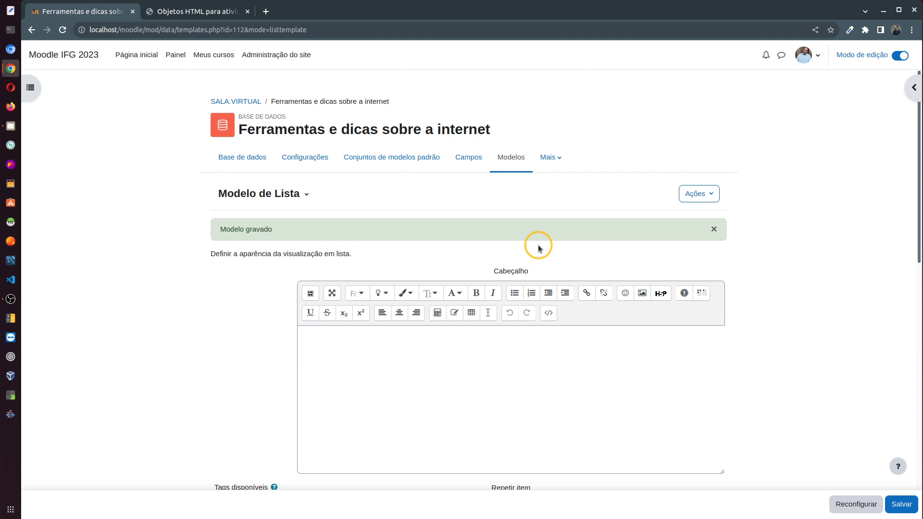
- Reopen the database's Modelos page and review the available template types
left_click(515, 166)
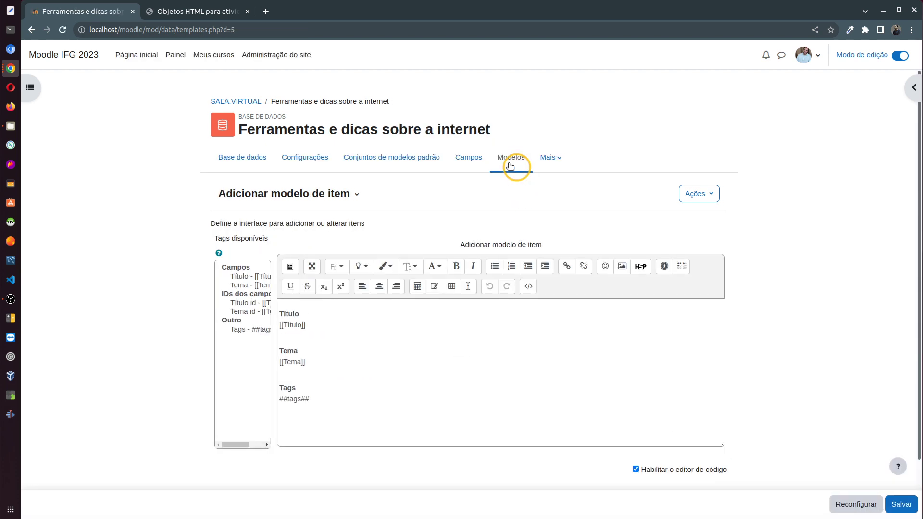
left_click(357, 193)
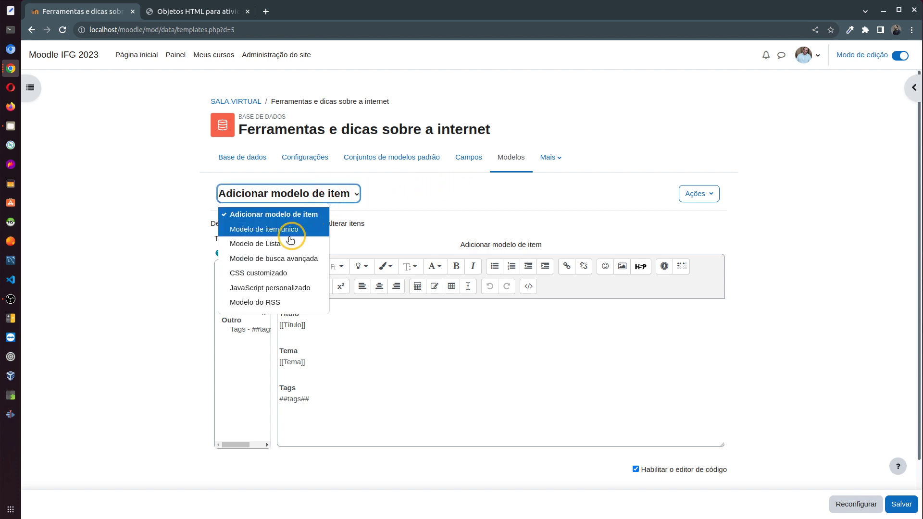
left_click(465, 203)
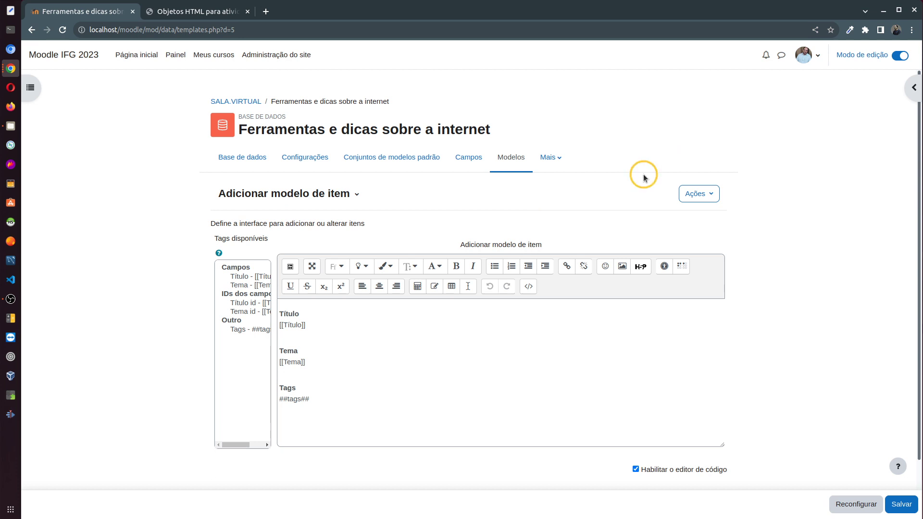
- Go to the Base de dados view and open the form for adding a new item
left_click(249, 163)
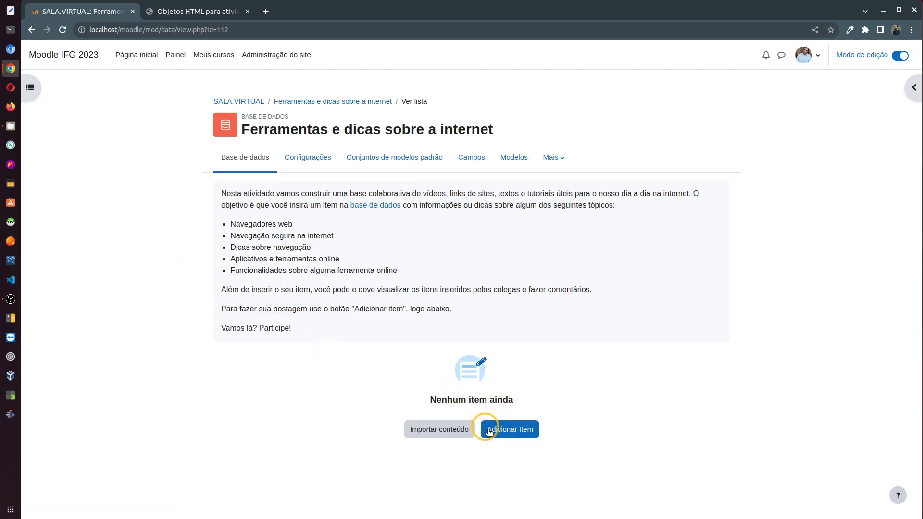
left_click(520, 432)
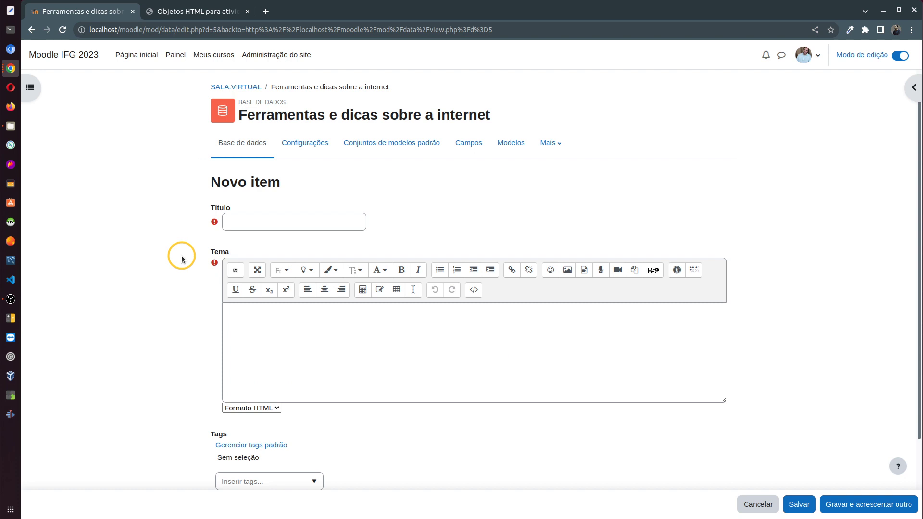
double_click(223, 208)
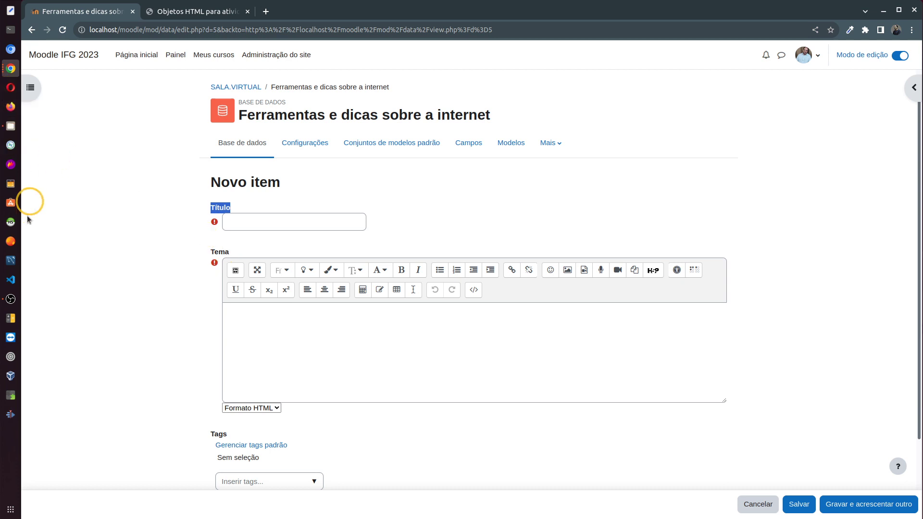
- Copy the first submission's title from the Roteiros document and enter "Combinar ou dividir arquivos no formato PDF" as the new item's Título
left_click(10, 70)
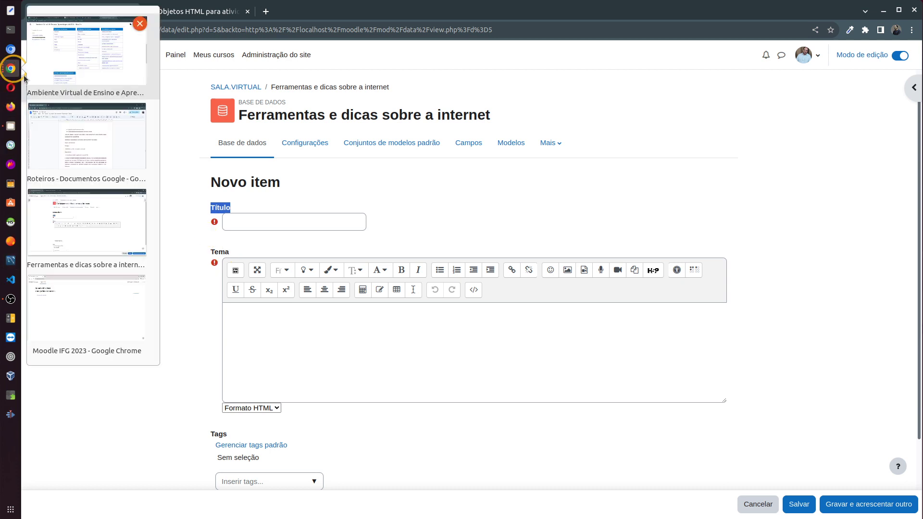
left_click(96, 159)
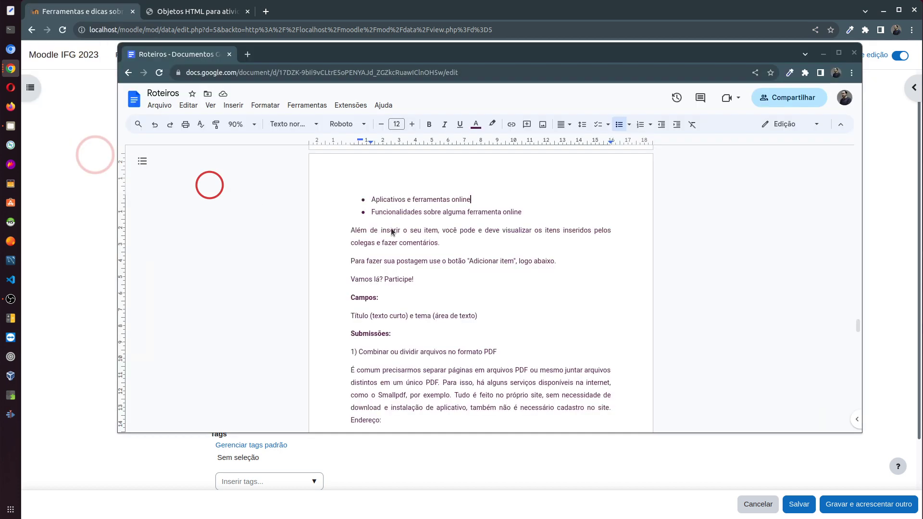
scroll(481, 269, "down", 4)
scroll(466, 284, "down", 1)
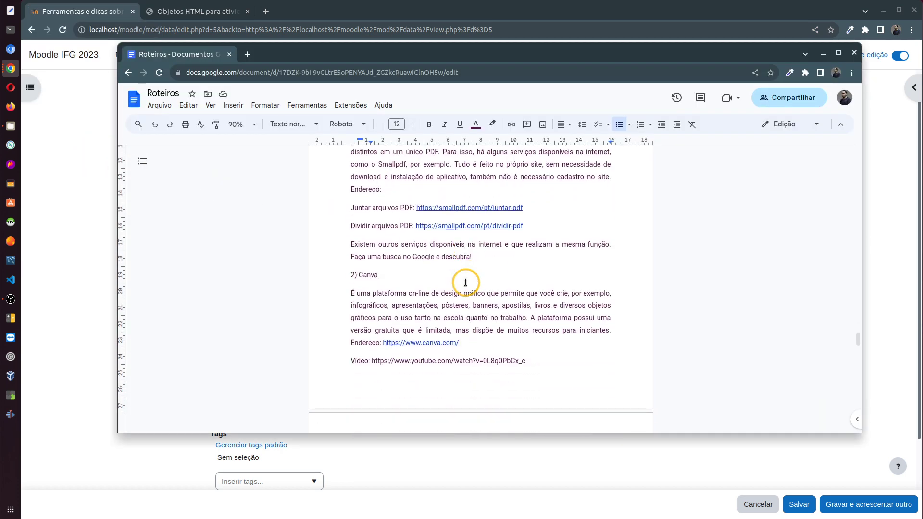
scroll(464, 270, "up", 1)
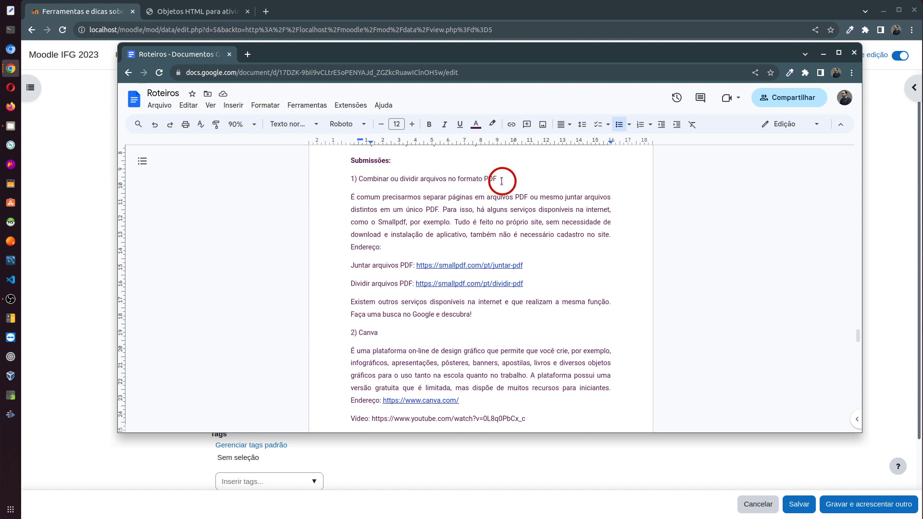
left_click_drag(503, 180, 367, 180)
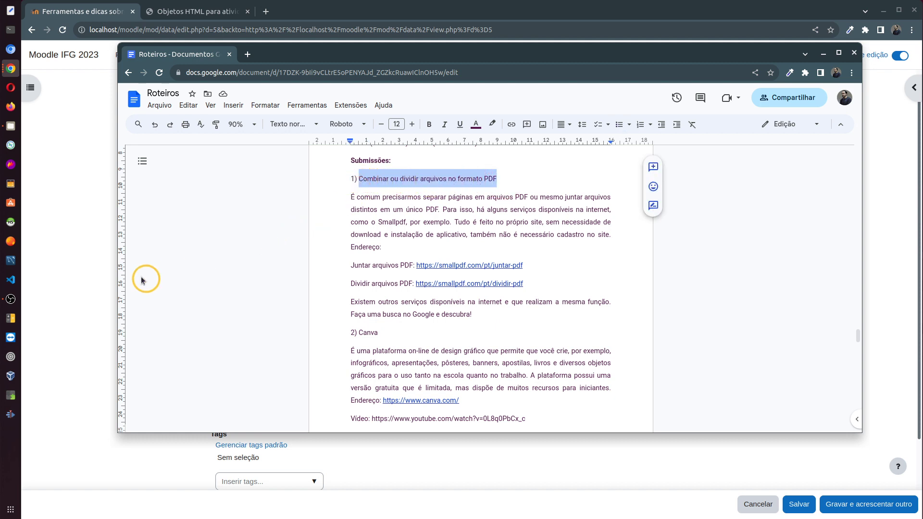
left_click(91, 268)
left_click(303, 224)
type("Combinar ou dividir arquivos no formato PDF")
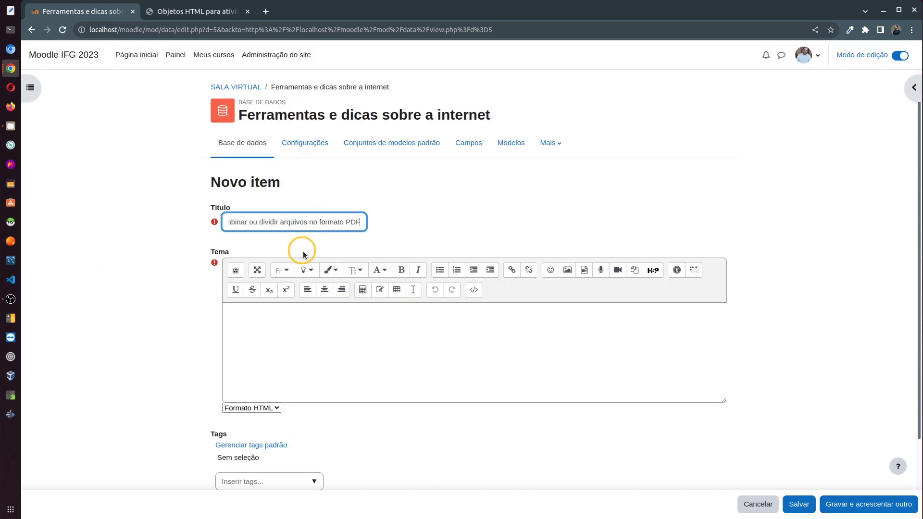
- Copy the PDF submission's full description from the Roteiros document into the item's Tema editor and enlarge the editor to fit the text
key("alt+Tab")
left_click(473, 222)
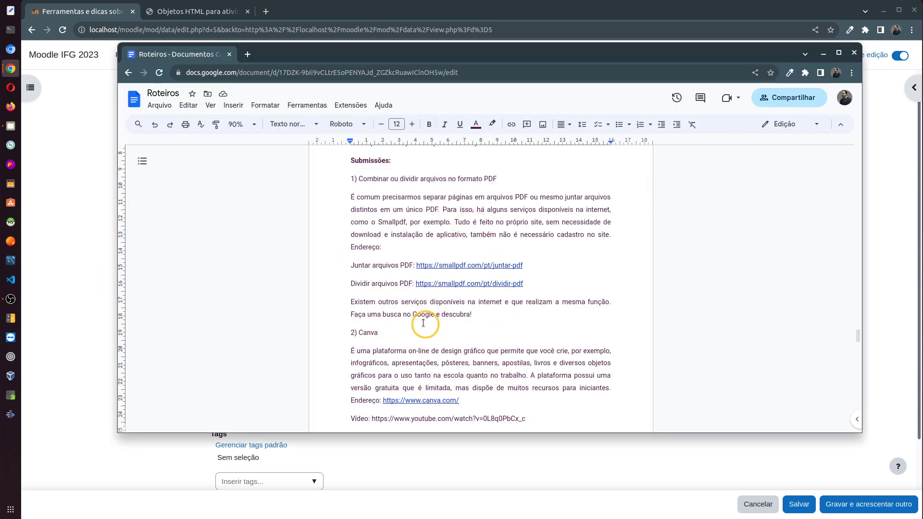
left_click_drag(472, 315, 347, 198)
key("ctrl+c")
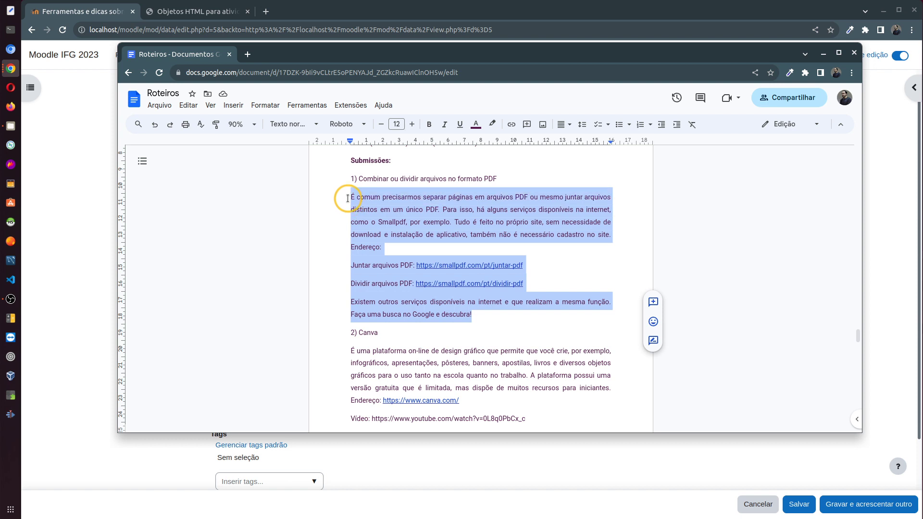
key("alt+Tab")
left_click(261, 324)
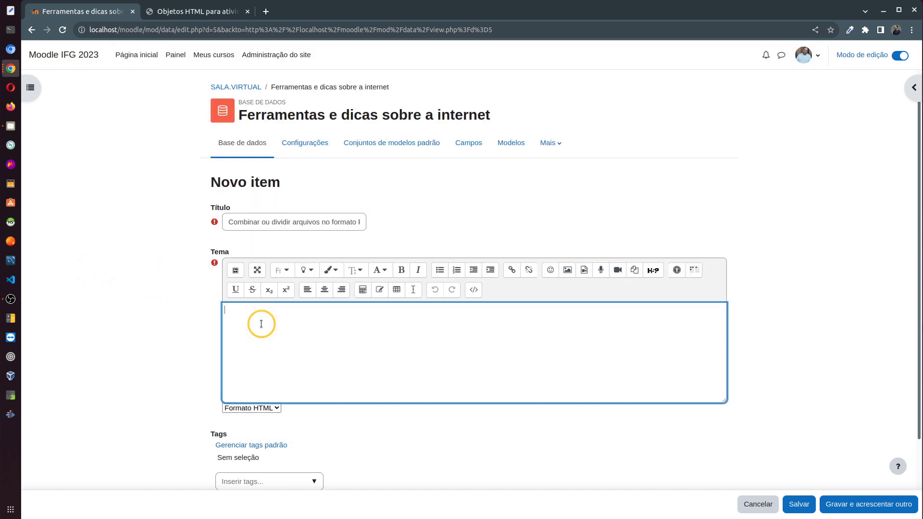
key("ctrl+v")
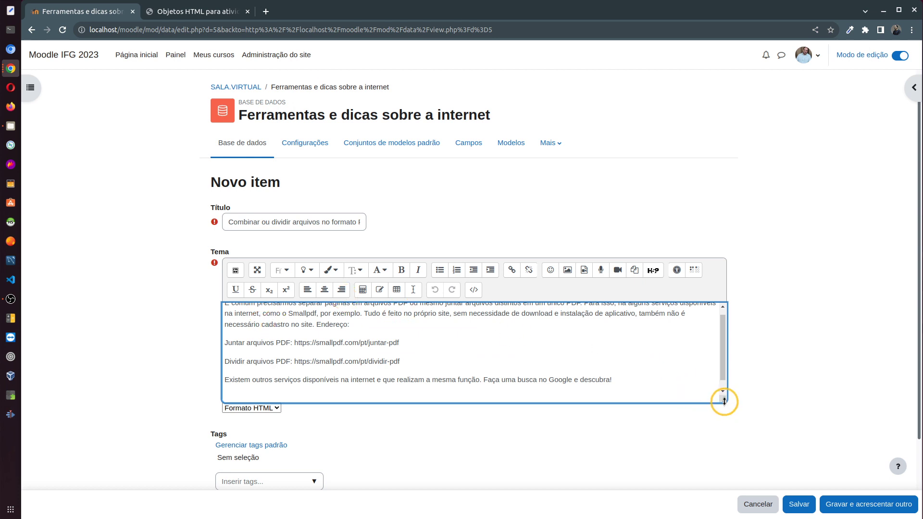
left_click_drag(725, 402, 693, 478)
left_click(609, 431)
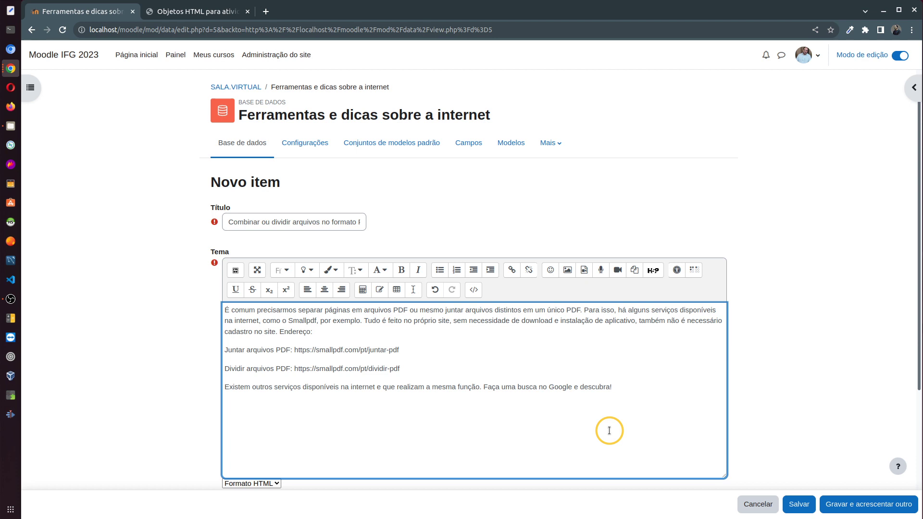
- Format the "Juntar arquivos PDF" and "Dividir arquivos PDF" lines as a bulleted list and save the item
scroll(543, 423, "up", 1)
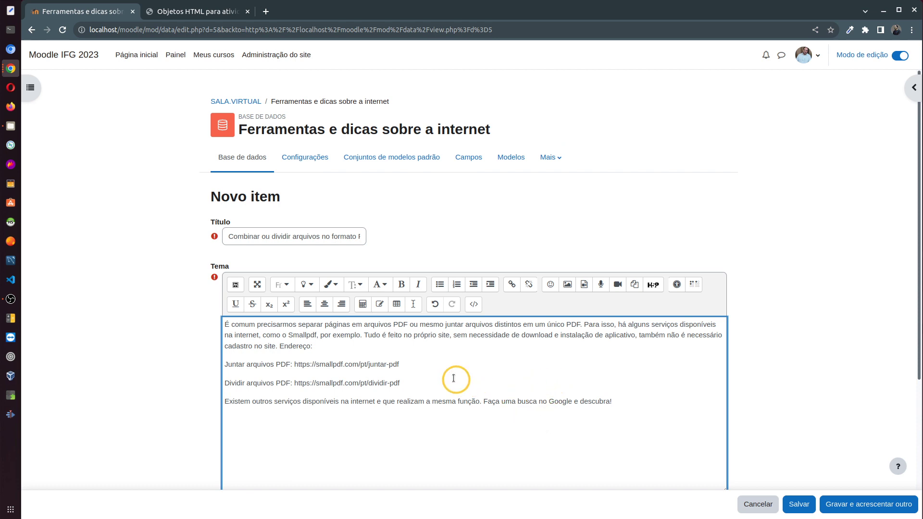
left_click_drag(411, 382, 224, 364)
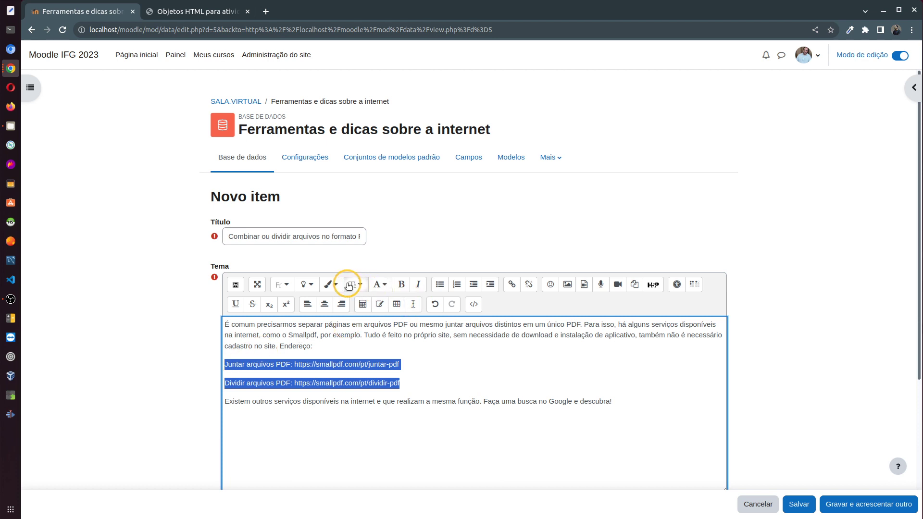
left_click(439, 284)
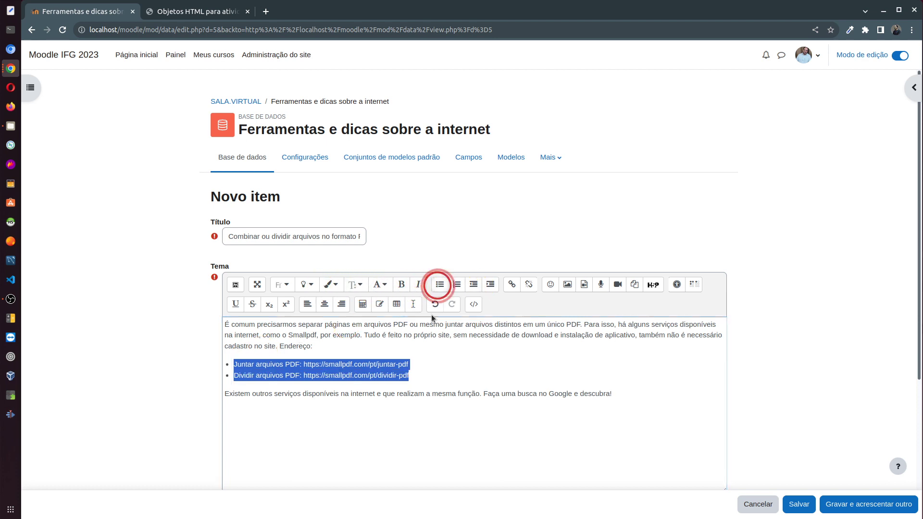
left_click(460, 367)
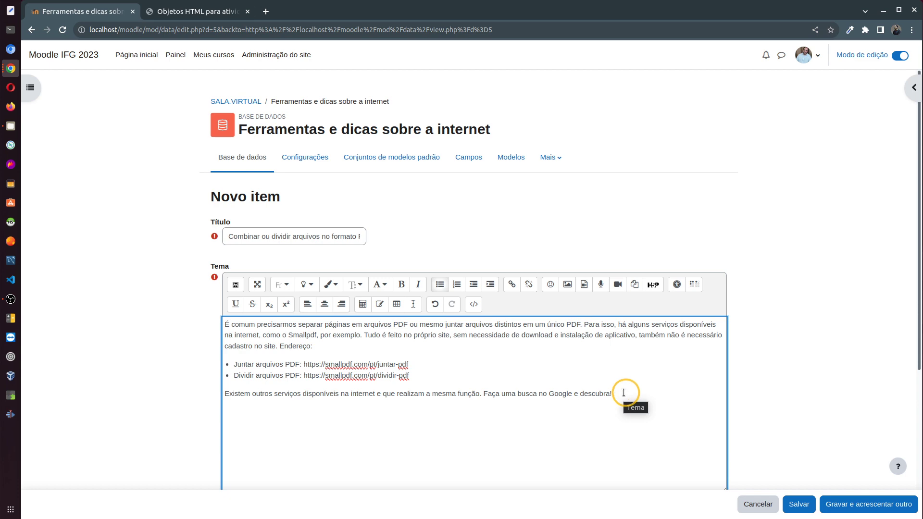
scroll(789, 343, "down", 3)
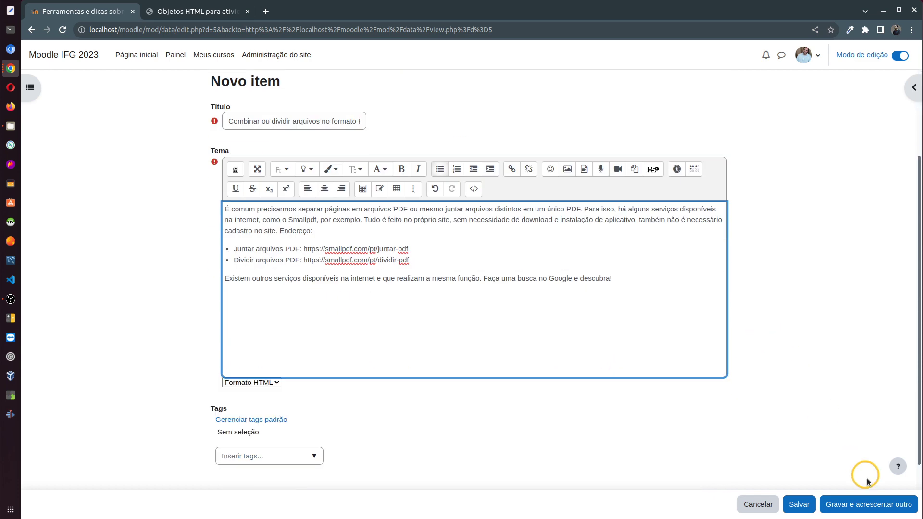
left_click(799, 508)
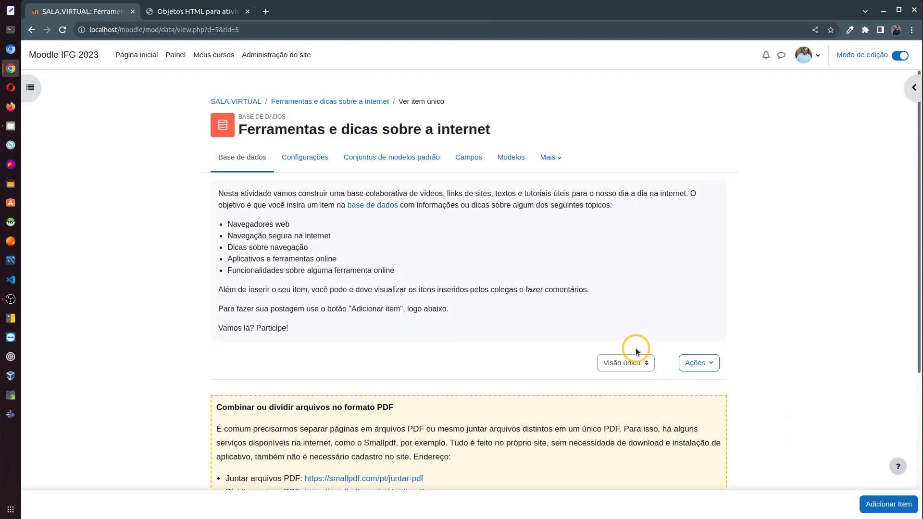
- Check the saved item's title, theme text and the user, date, edit and delete line in the yellow box
scroll(636, 352, "down", 3)
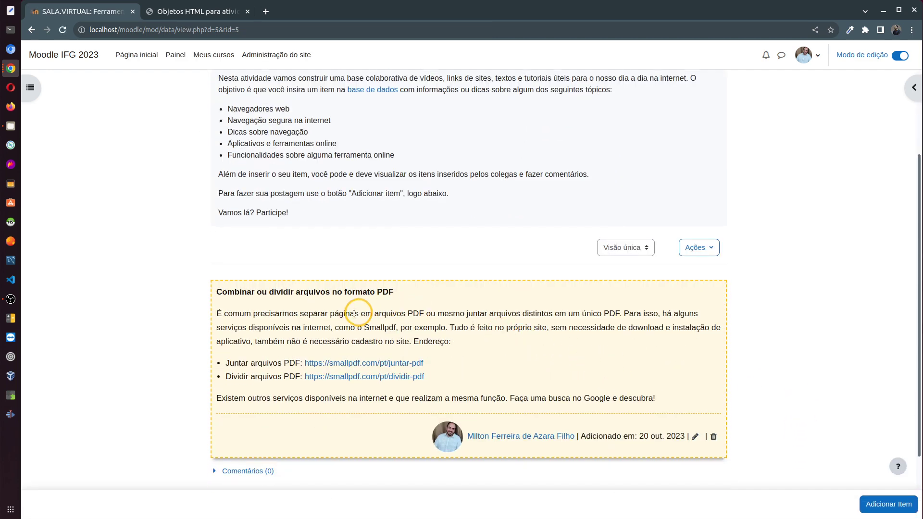
scroll(339, 312, "down", 1)
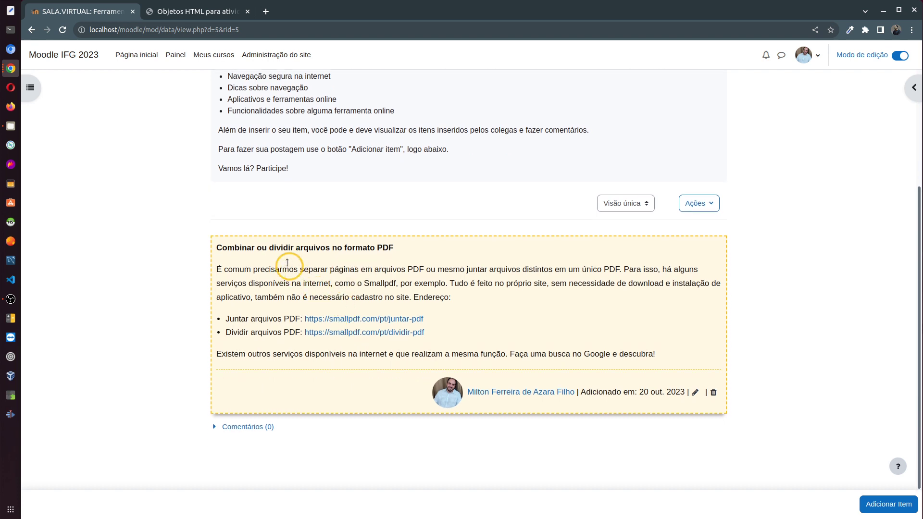
triple_click(235, 249)
left_click_drag(216, 268, 654, 366)
left_click(229, 270)
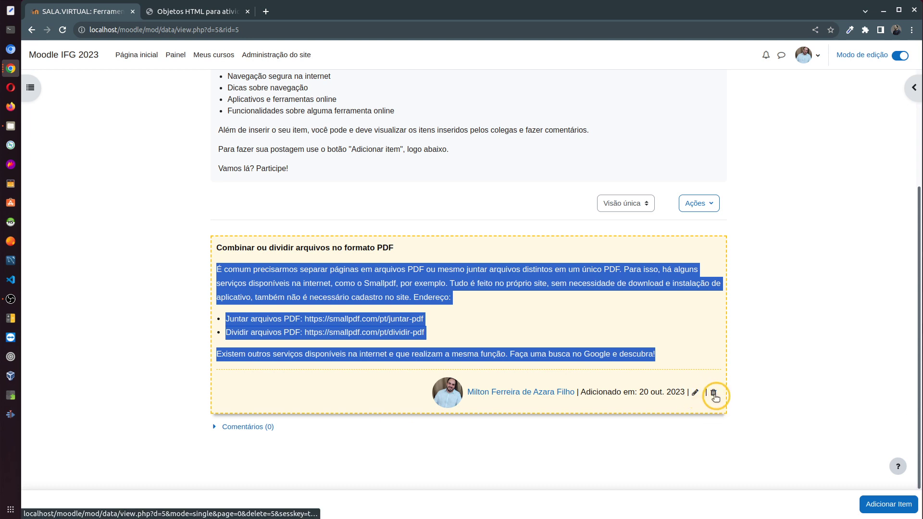
left_click(704, 345)
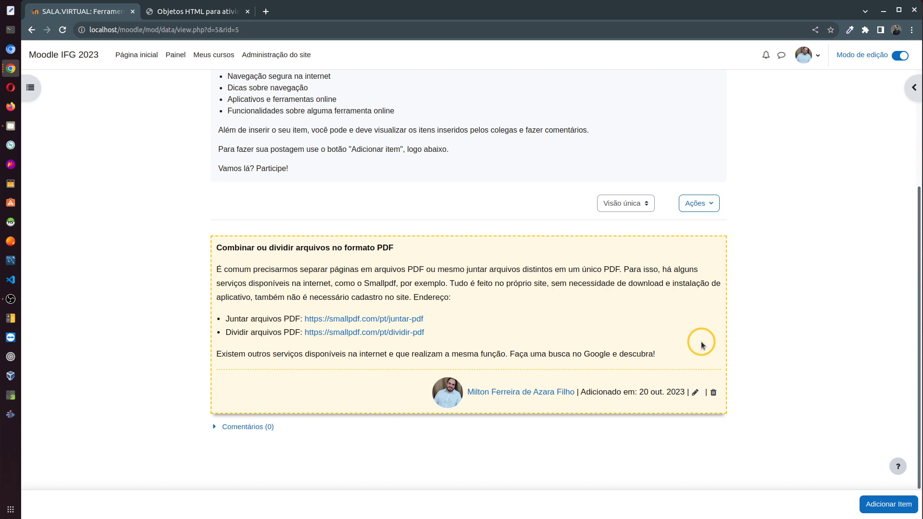